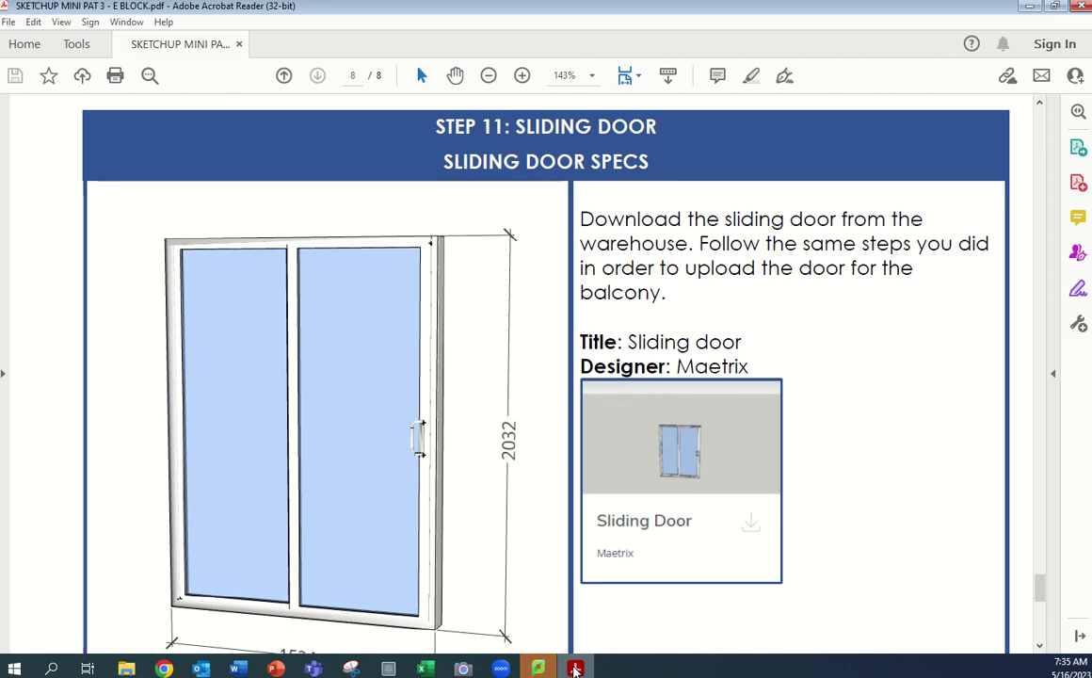
# Step: Switch to the SketchUp house model and open the 3D Warehouse library
pyautogui.scroll(-2, 549, 355)
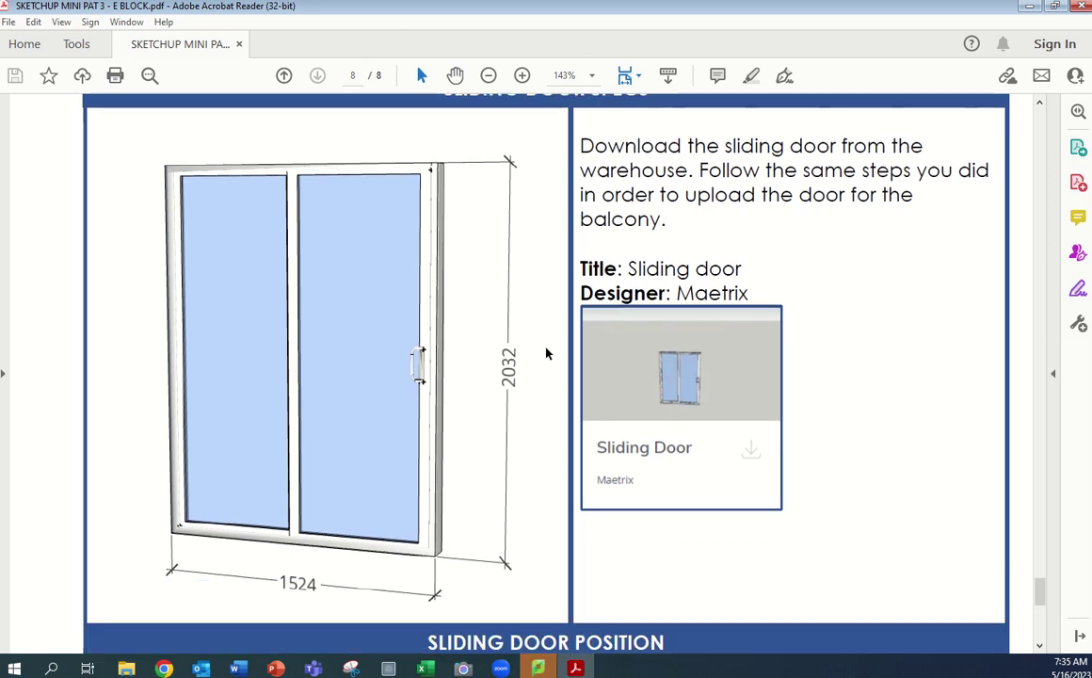
pyautogui.scroll(1, 546, 354)
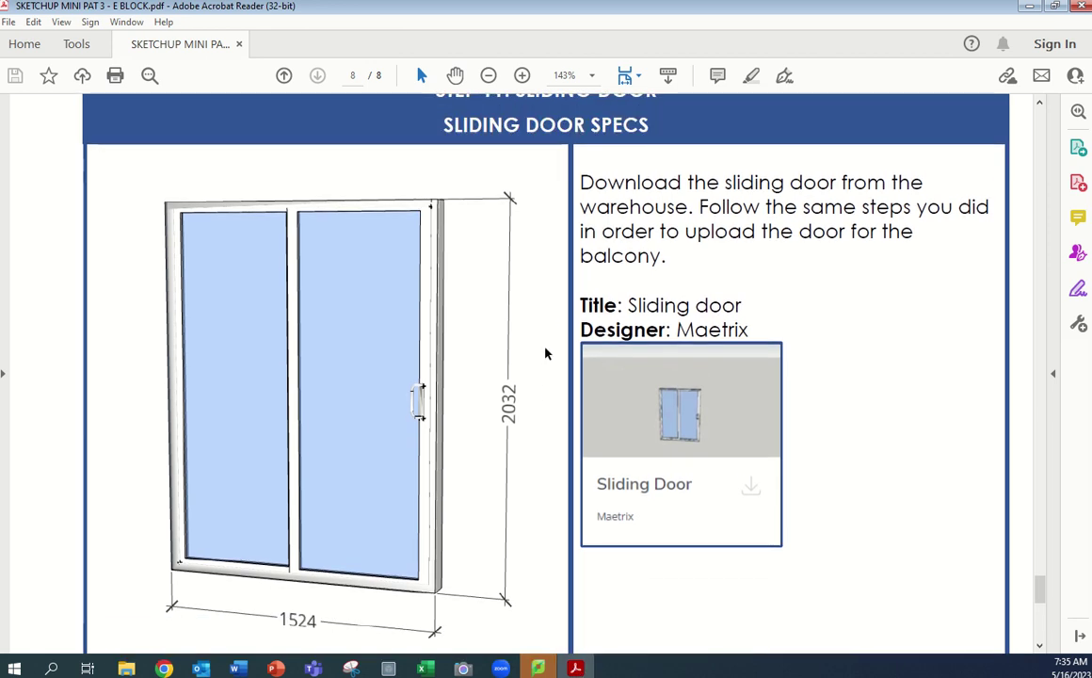
pyautogui.scroll(1, 561, 349)
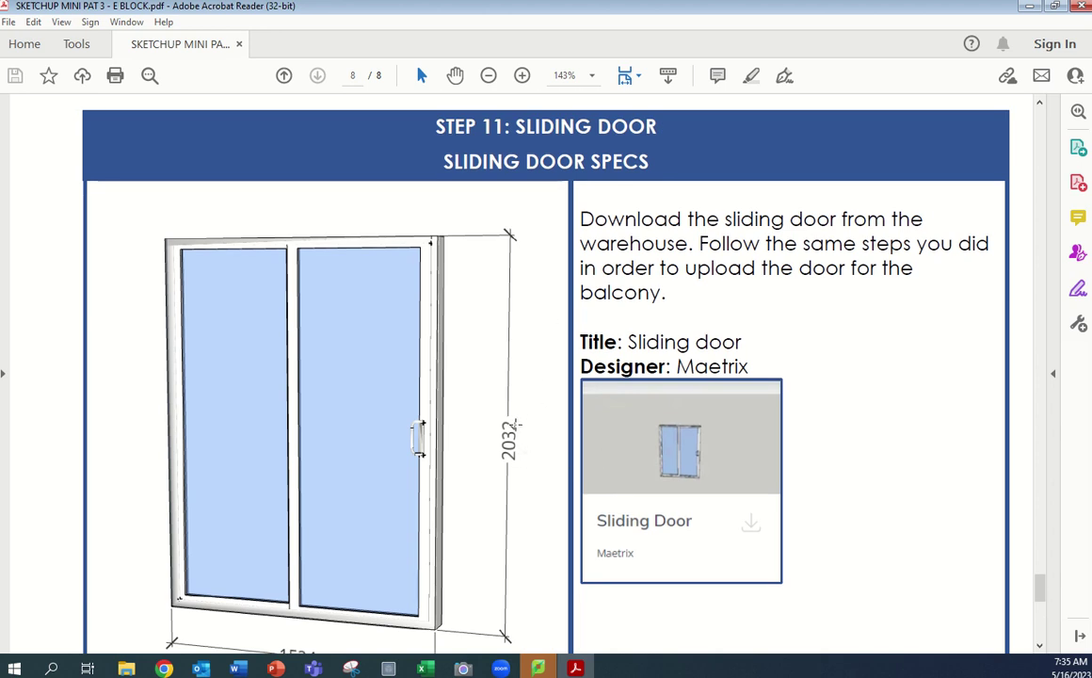
pyautogui.moveTo(164, 669)
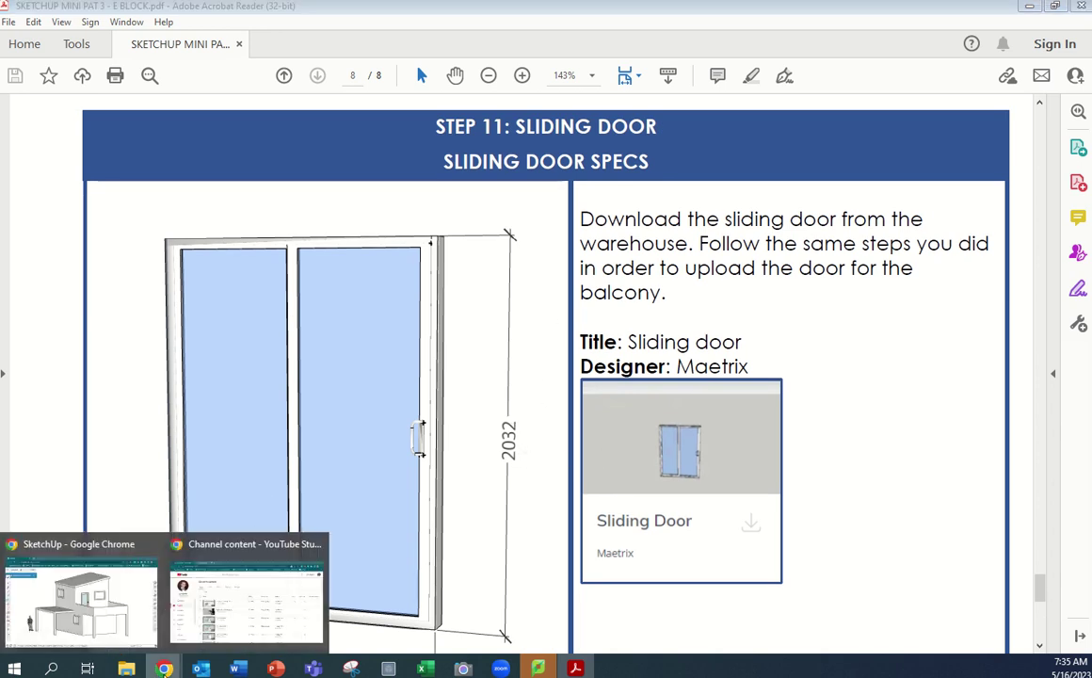
pyautogui.click(119, 607)
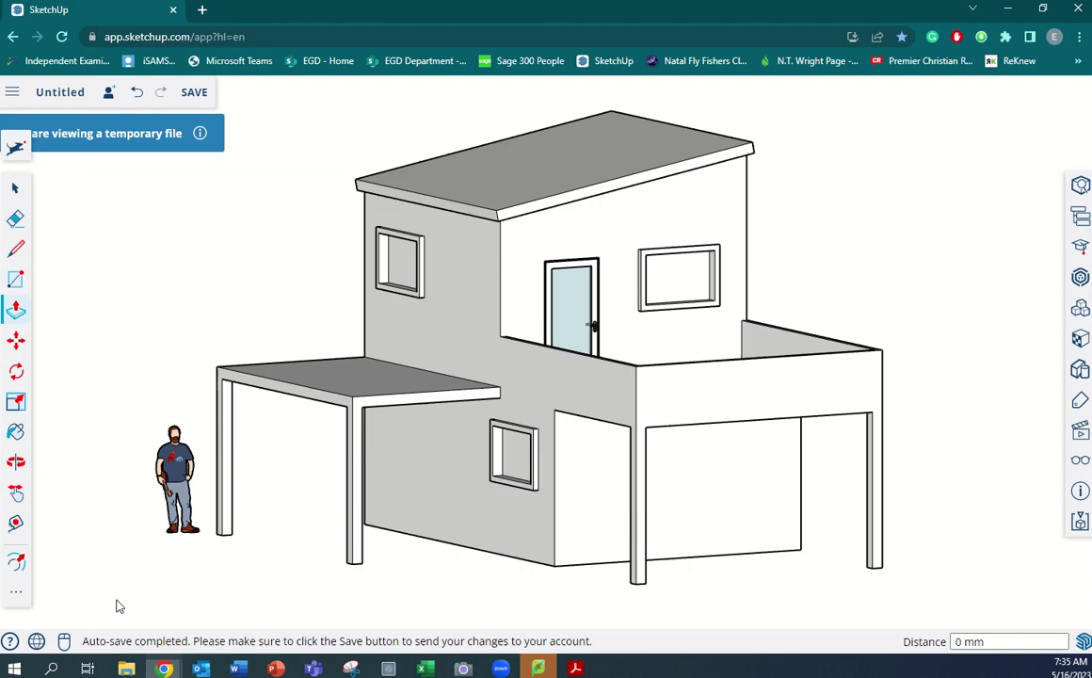
pyautogui.click(1082, 279)
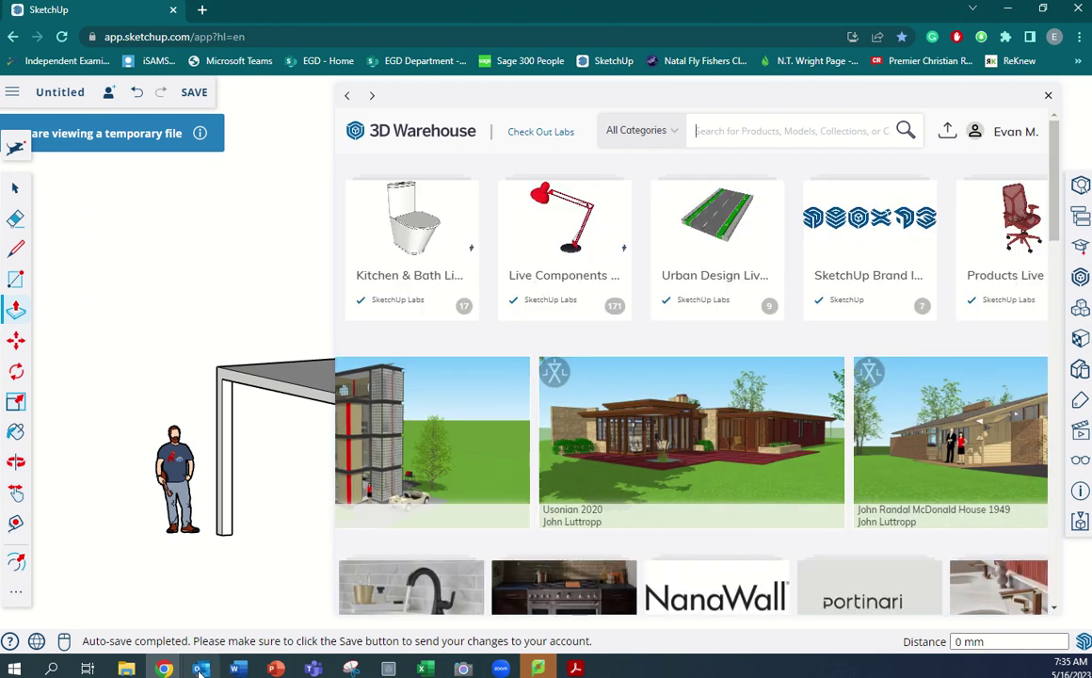
# Step: Recheck the sliding door's title and designer in the PDF, then return to SketchUp
pyautogui.click(578, 670)
pyautogui.scroll(-1, 633, 355)
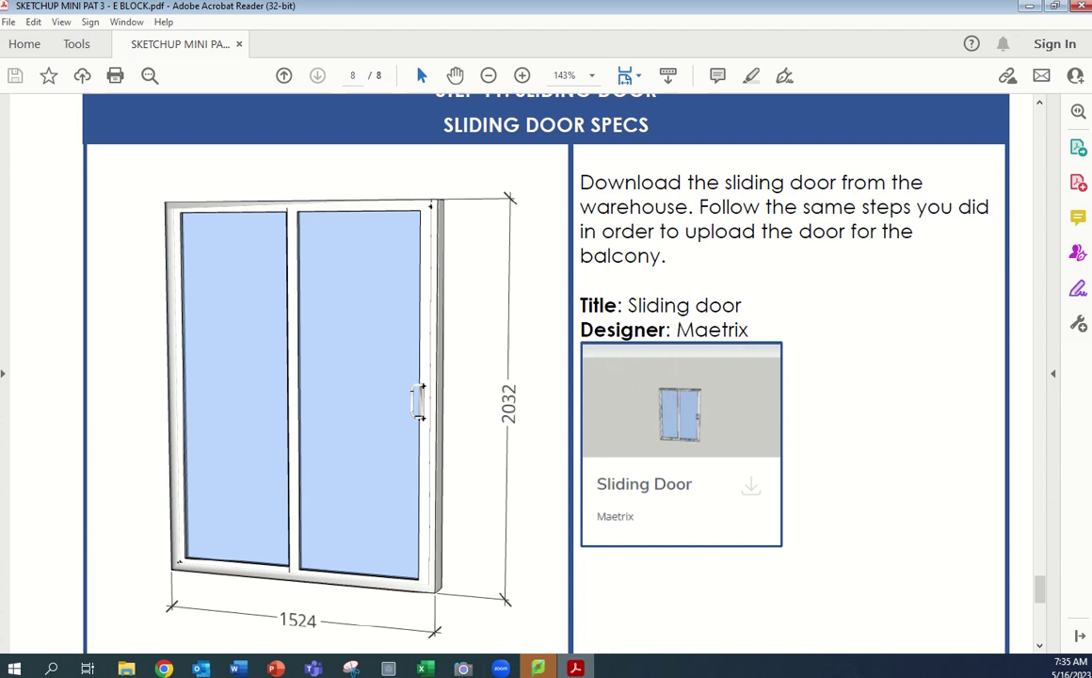
pyautogui.moveTo(164, 669)
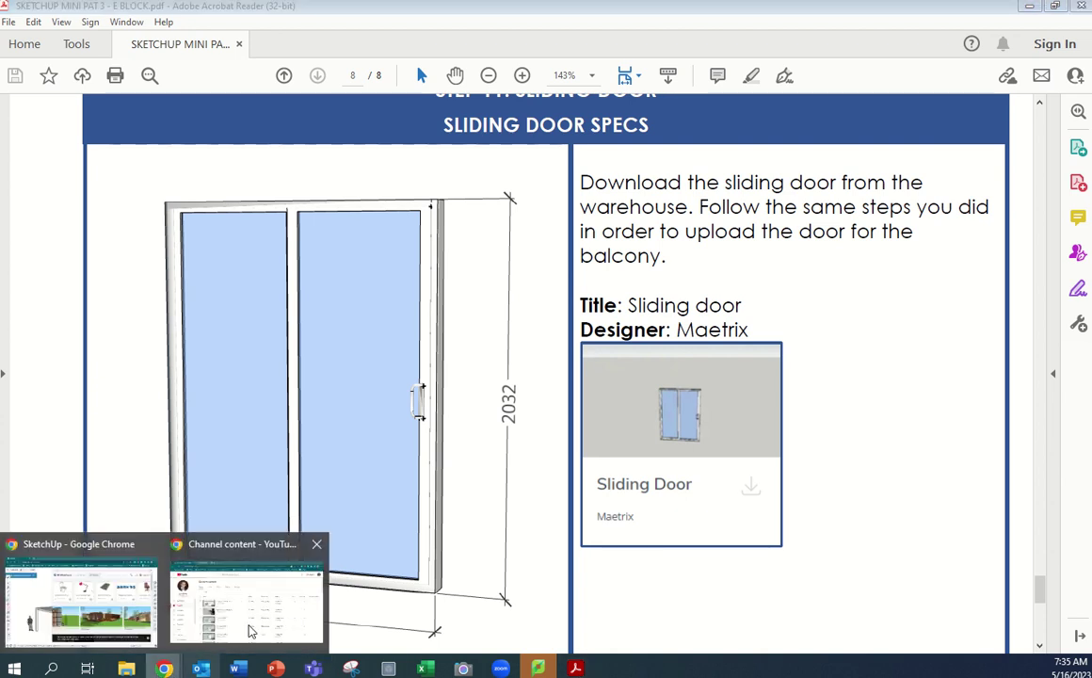
pyautogui.click(146, 636)
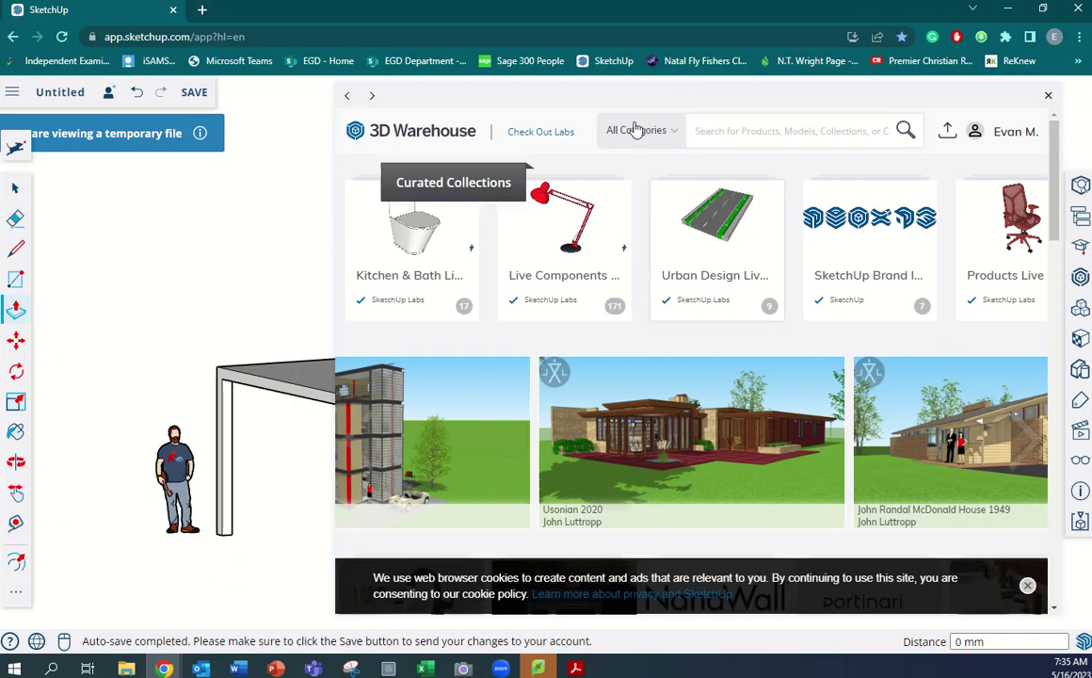
# Step: Search the 3D Warehouse for 'sliding door'
pyautogui.click(749, 140)
pyautogui.write('s')
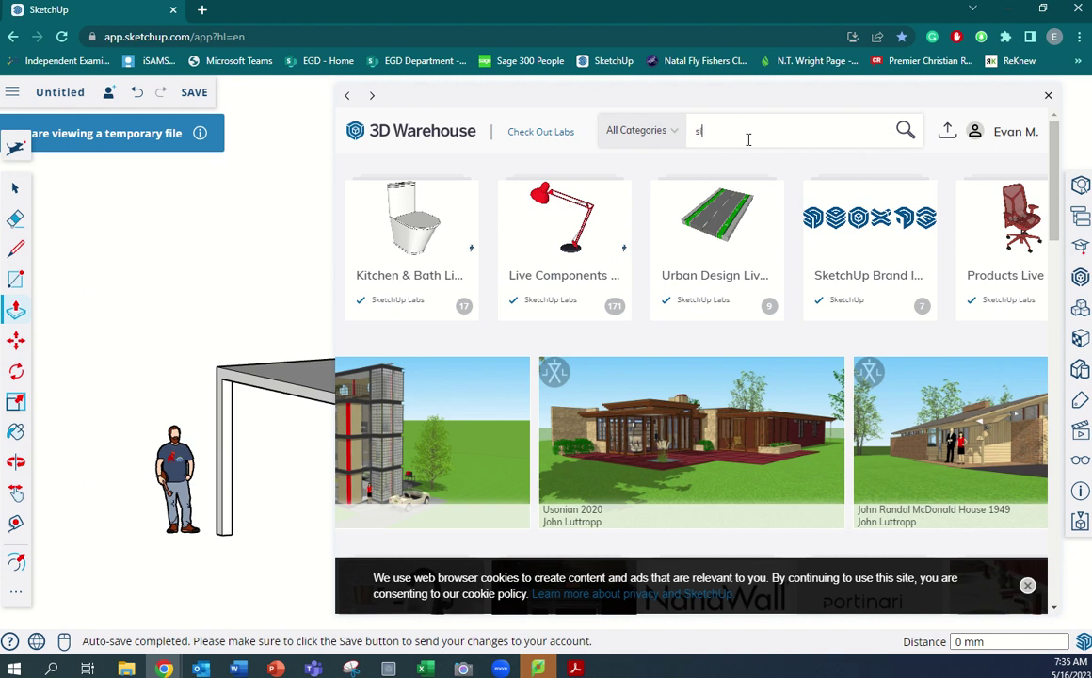
pyautogui.write('liding dor')
pyautogui.press('BackSpace')
pyautogui.write('o')
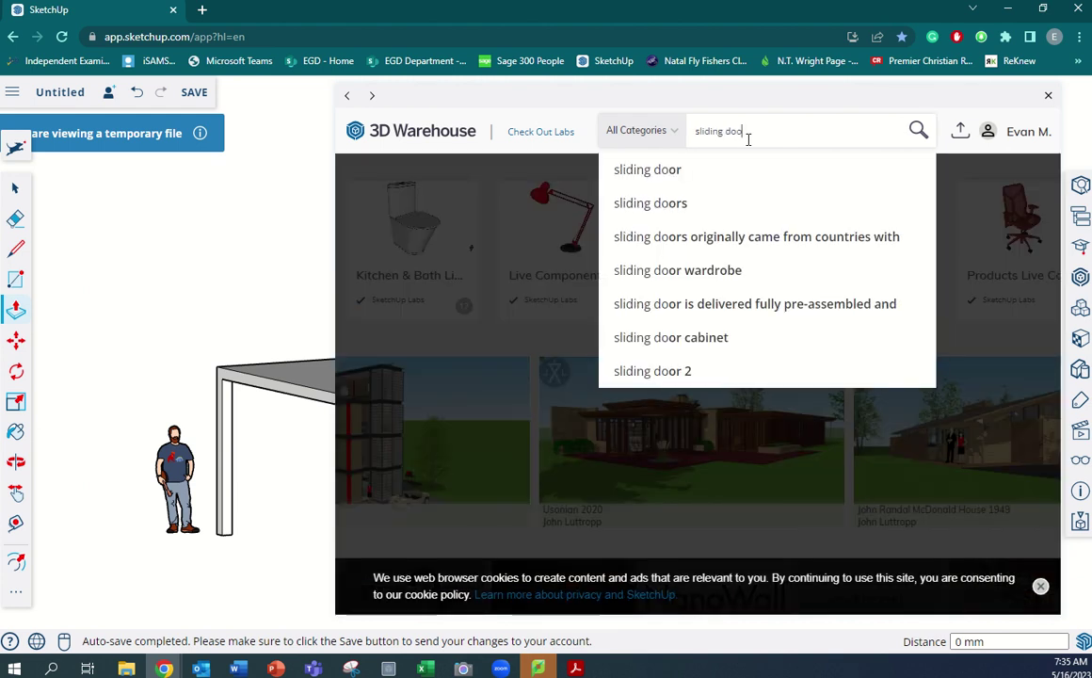
pyautogui.write('r')
pyautogui.click(726, 169)
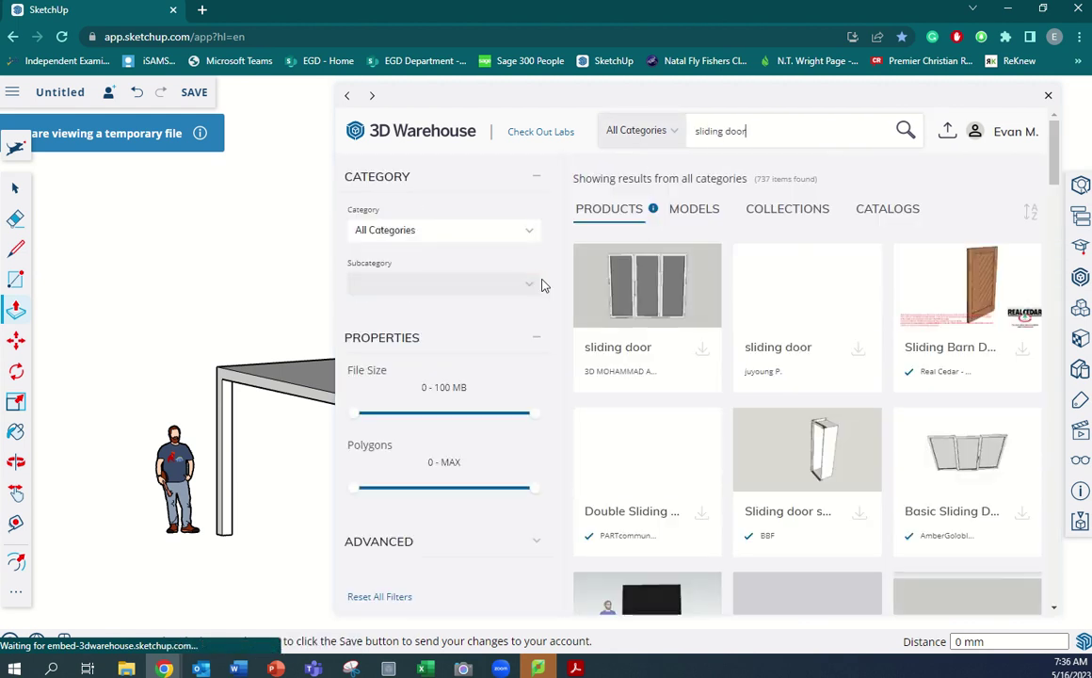
# Step: Filter the results by author 'maetrix' and show Models, checking the door details in the PDF
pyautogui.scroll(-2, 524, 282)
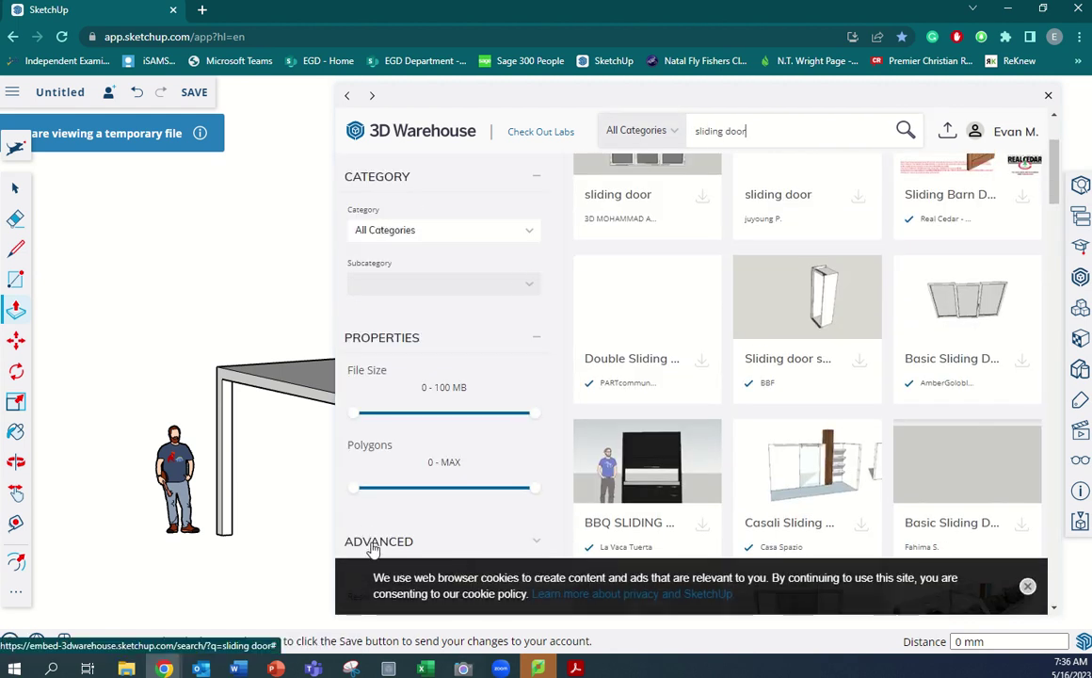
pyautogui.click(533, 543)
pyautogui.scroll(-3, 508, 519)
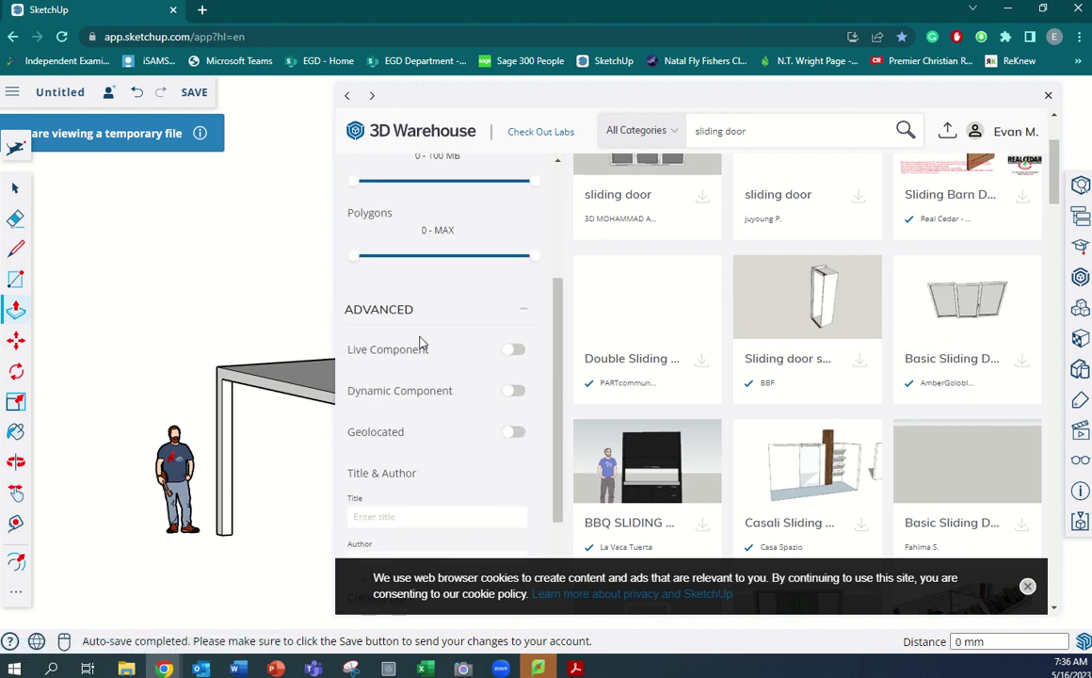
pyautogui.scroll(-2, 400, 476)
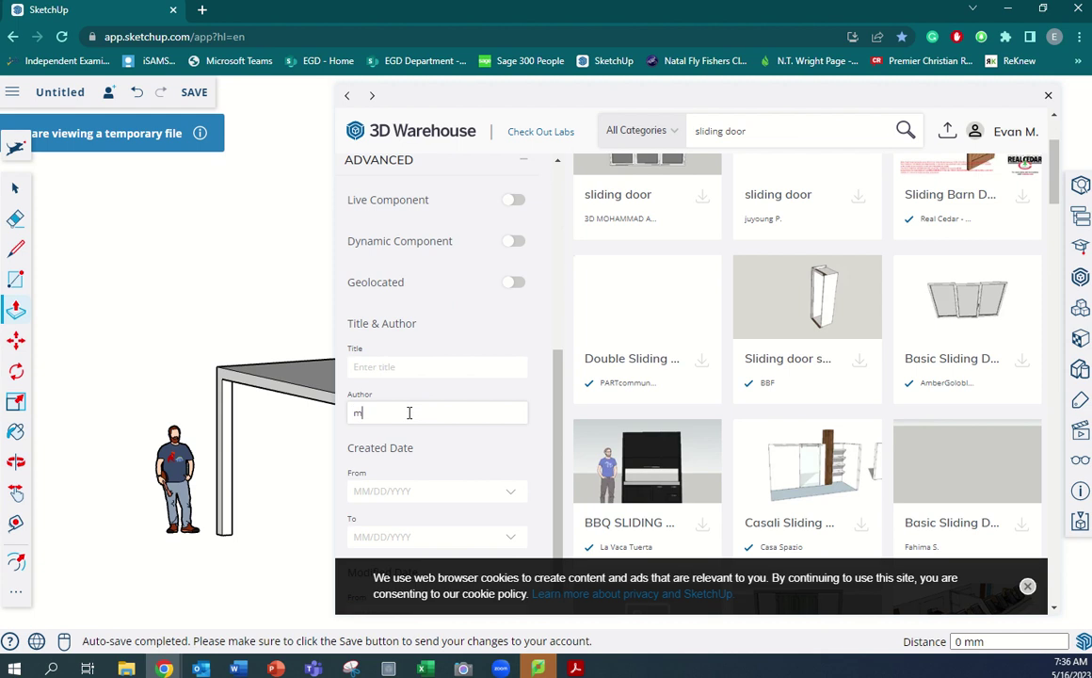
pyautogui.click(409, 413)
pyautogui.write('maetrix')
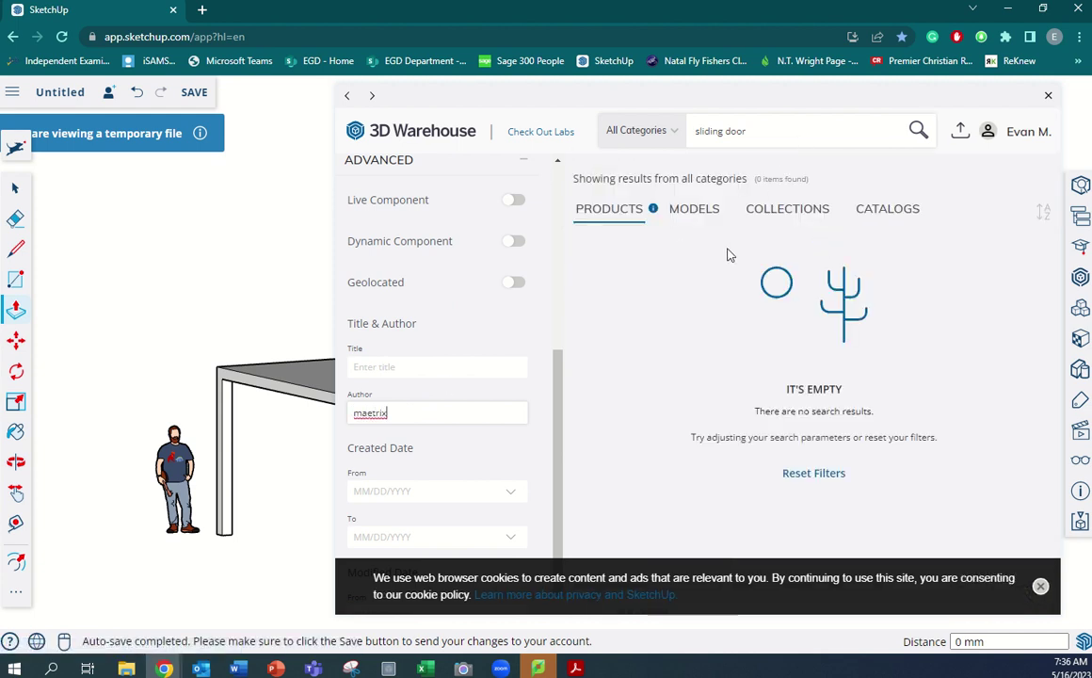
pyautogui.click(703, 216)
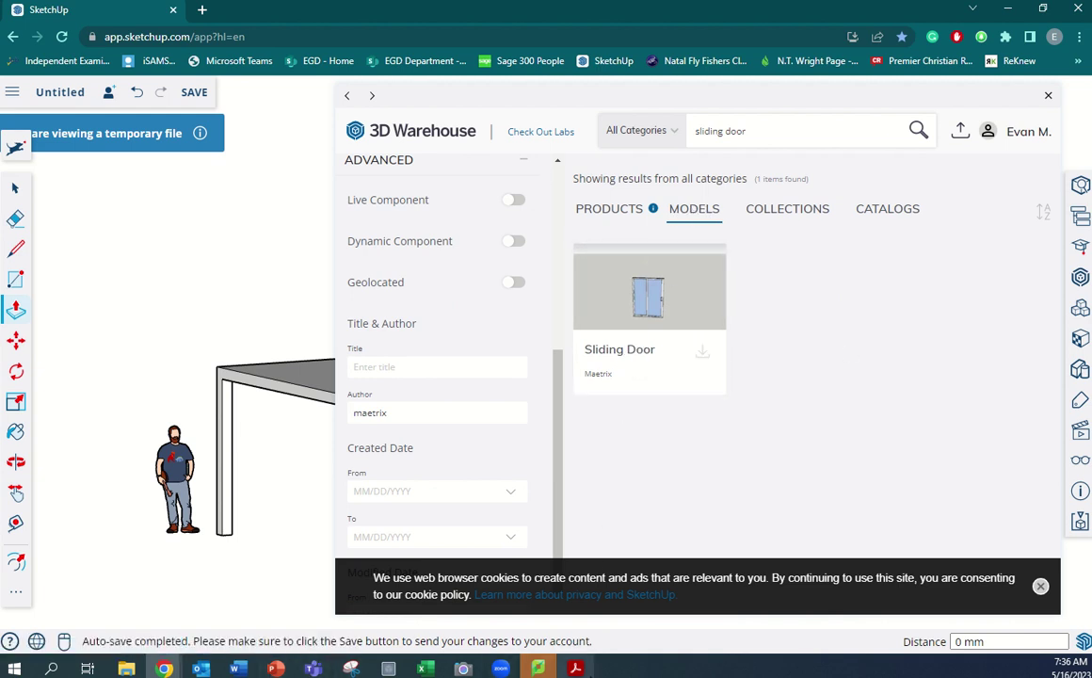
pyautogui.hotkey('alt', 'Tab')
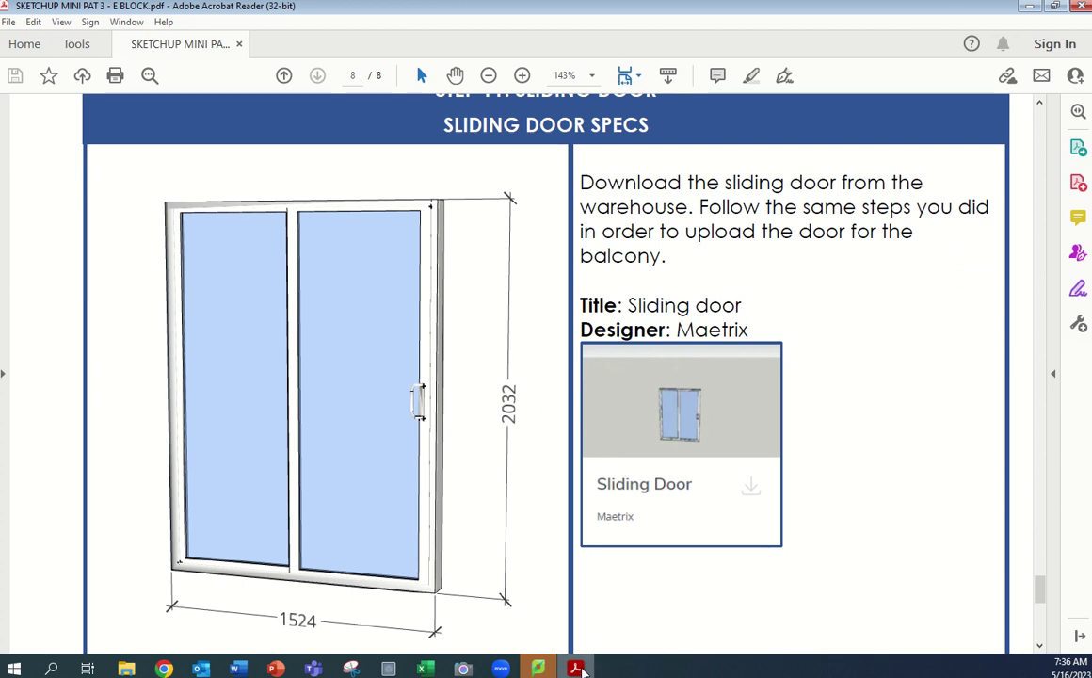
pyautogui.hotkey('alt', 'Tab')
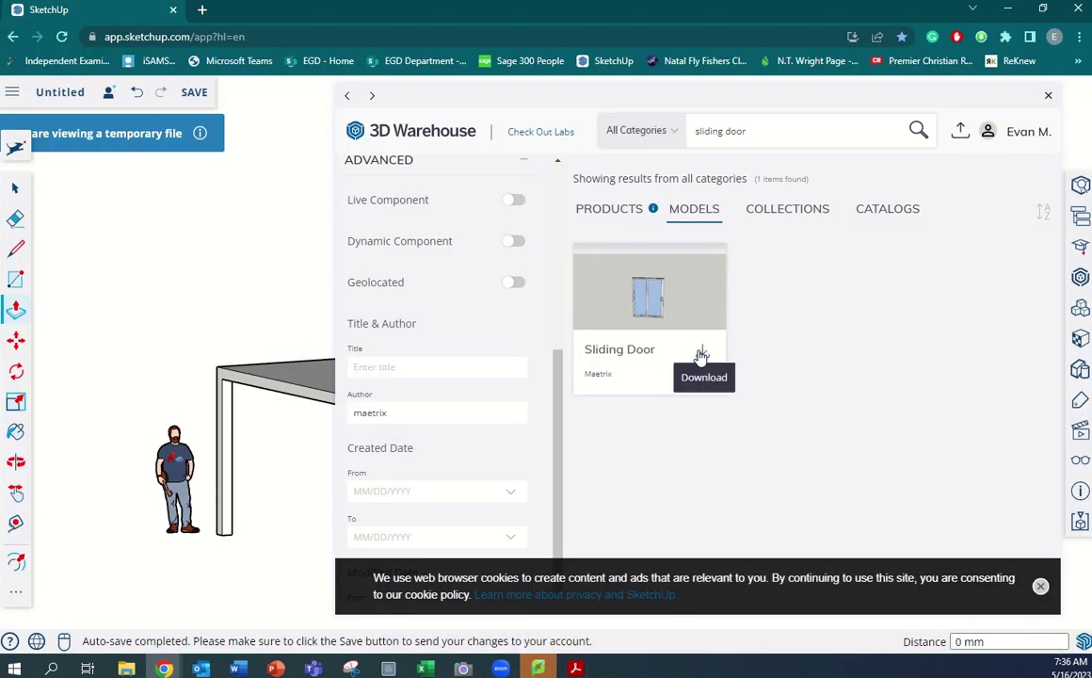
# Step: Load the Maetrix Sliding Door and place it on the ground right of the house
pyautogui.click(702, 351)
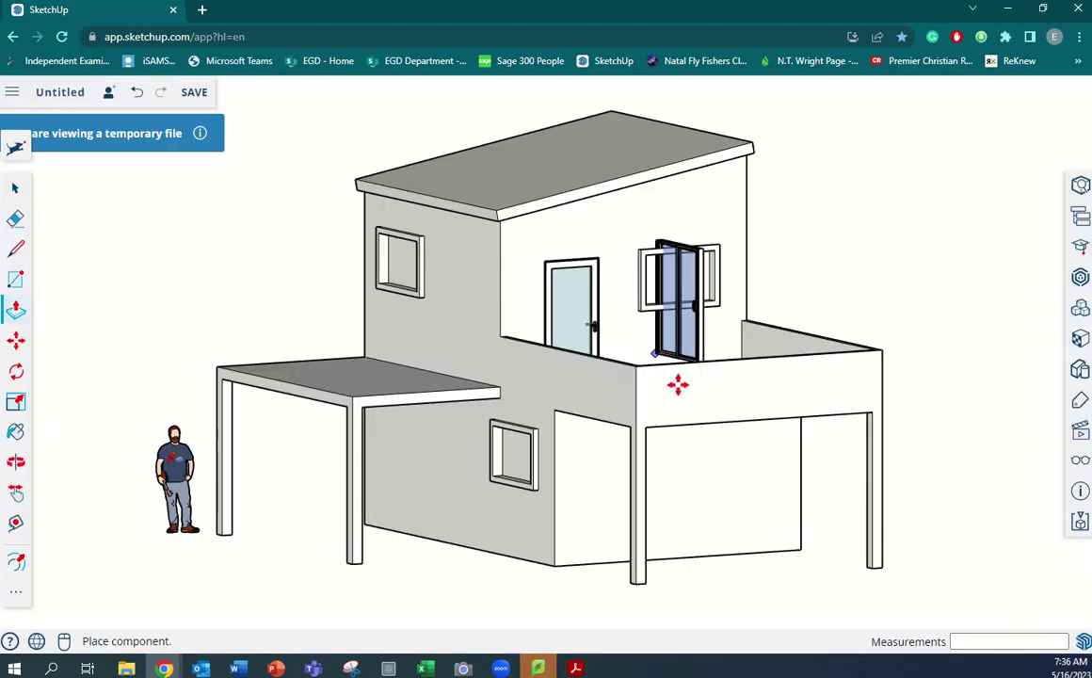
pyautogui.scroll(-5, 679, 380)
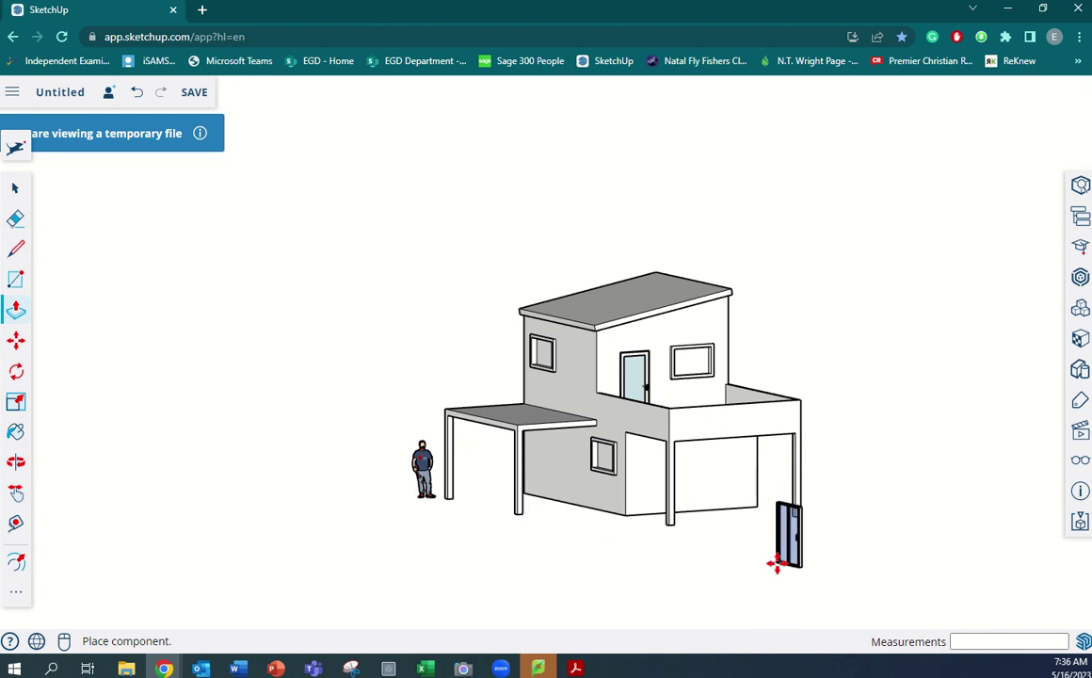
pyautogui.click(769, 571)
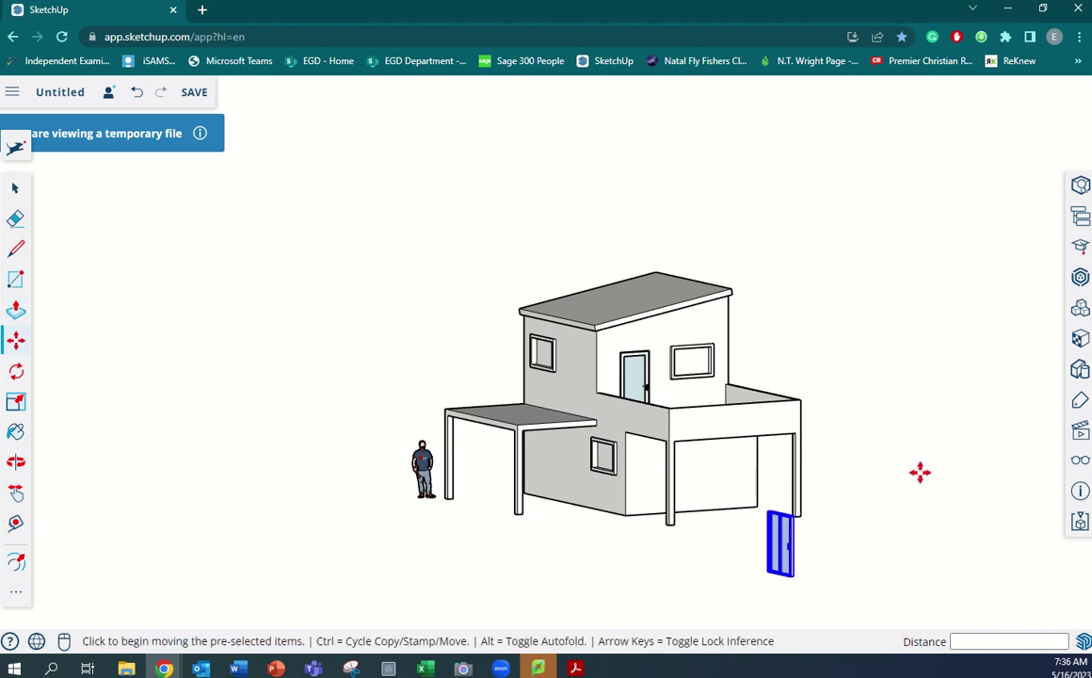
pyautogui.moveTo(922, 549); pyautogui.dragTo(580, 490, button='middle')
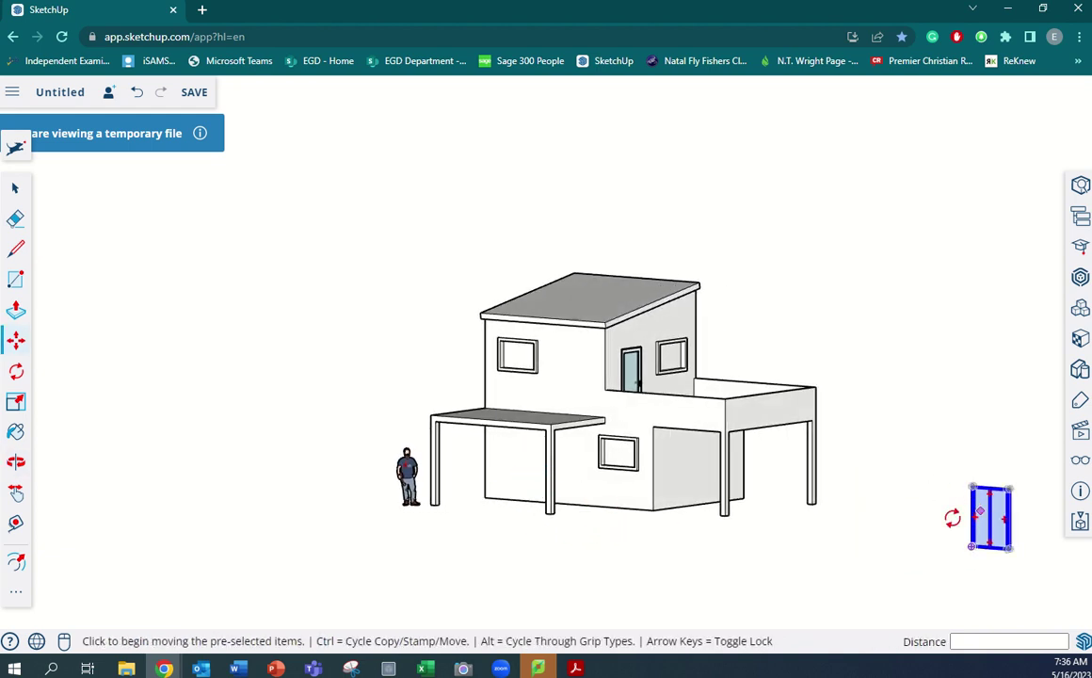
# Step: Review the Sliding Door Position drawing (2100 offset, 1524 wide, 2032 high), then return to SketchUp
pyautogui.hotkey('alt', 'Tab')
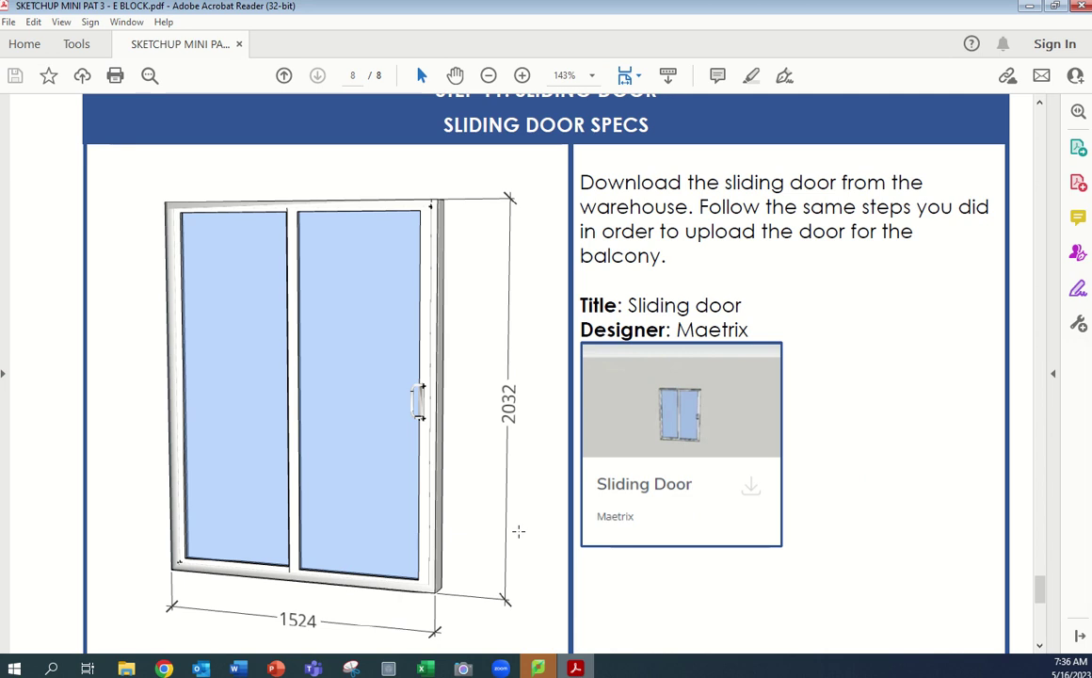
pyautogui.scroll(-1, 422, 448)
pyautogui.scroll(1, 424, 450)
pyautogui.scroll(-1, 425, 453)
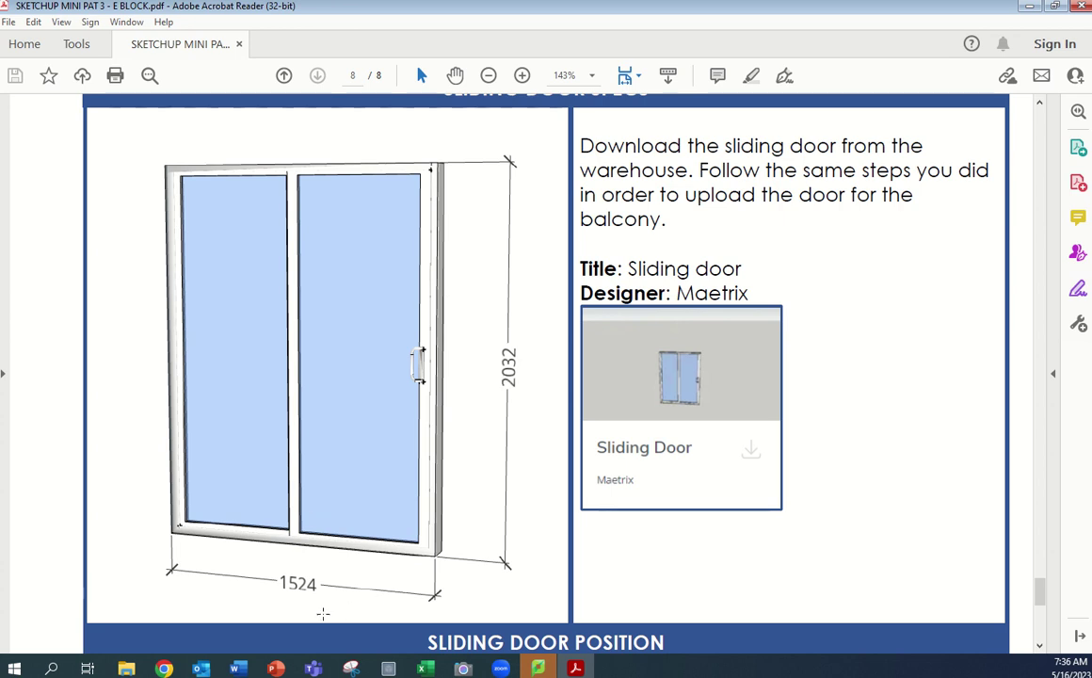
pyautogui.scroll(-3, 332, 553)
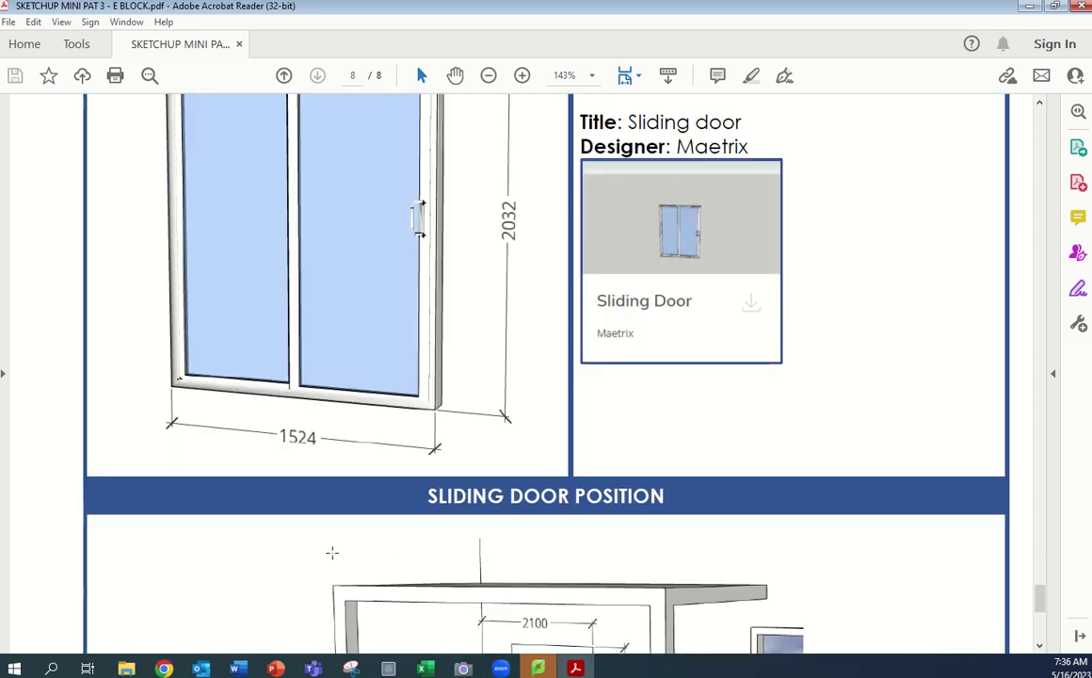
pyautogui.scroll(-5, 331, 549)
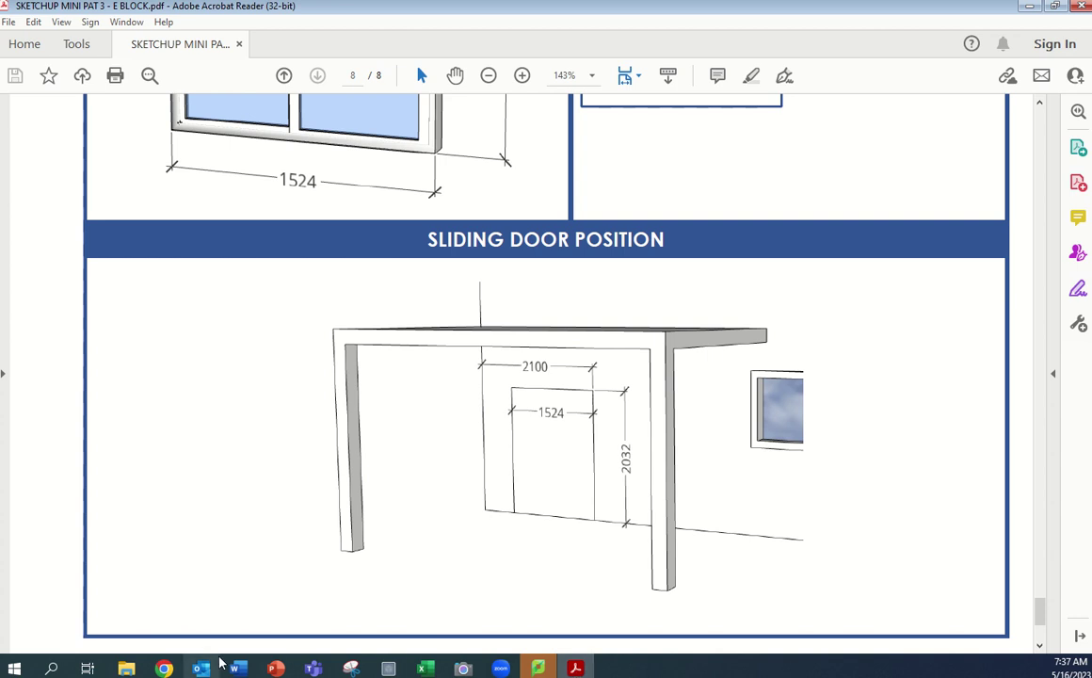
pyautogui.moveTo(163, 669)
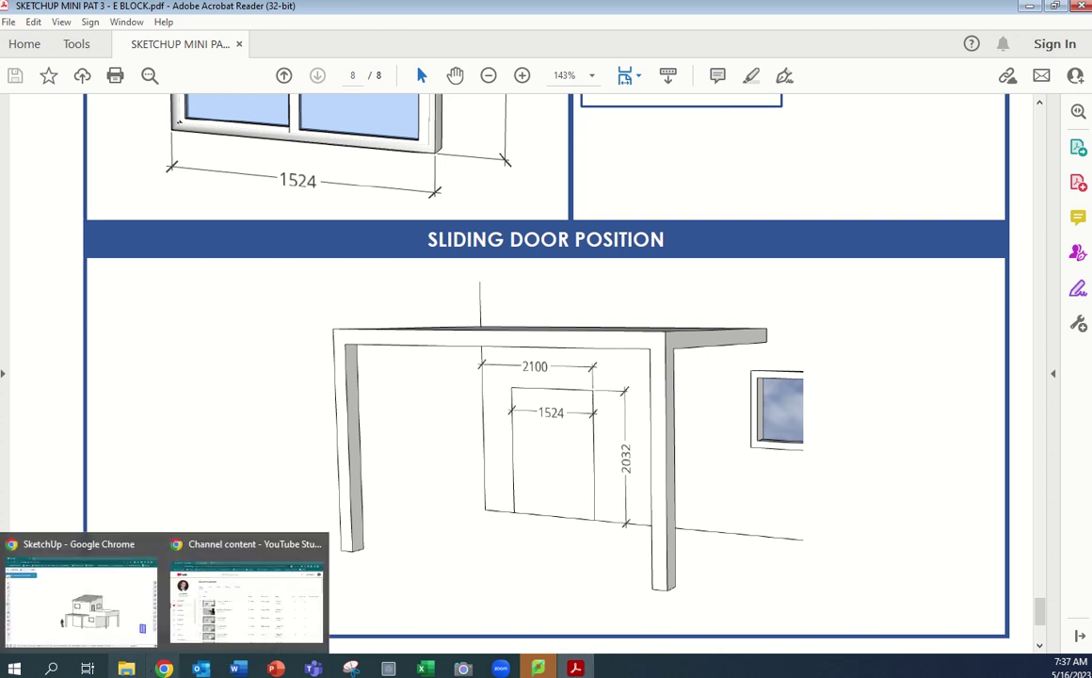
pyautogui.click(83, 598)
# Step: Place a Tape Measure guide 2100 mm from the wall's left edge
pyautogui.scroll(3, 436, 430)
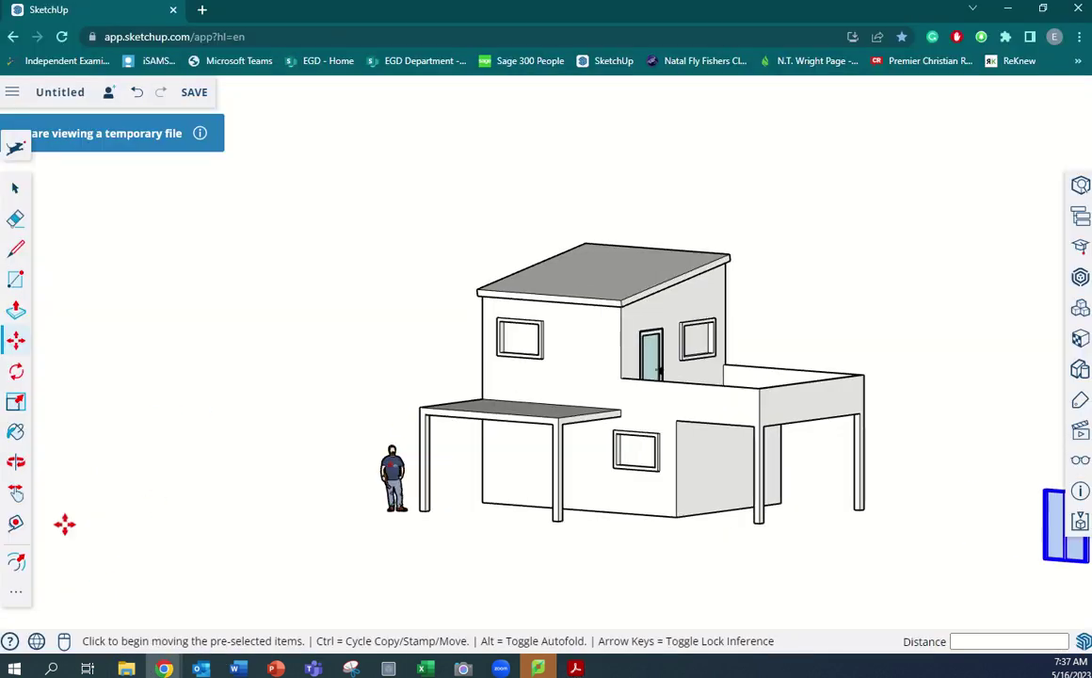
pyautogui.click(15, 523)
pyautogui.scroll(2, 490, 480)
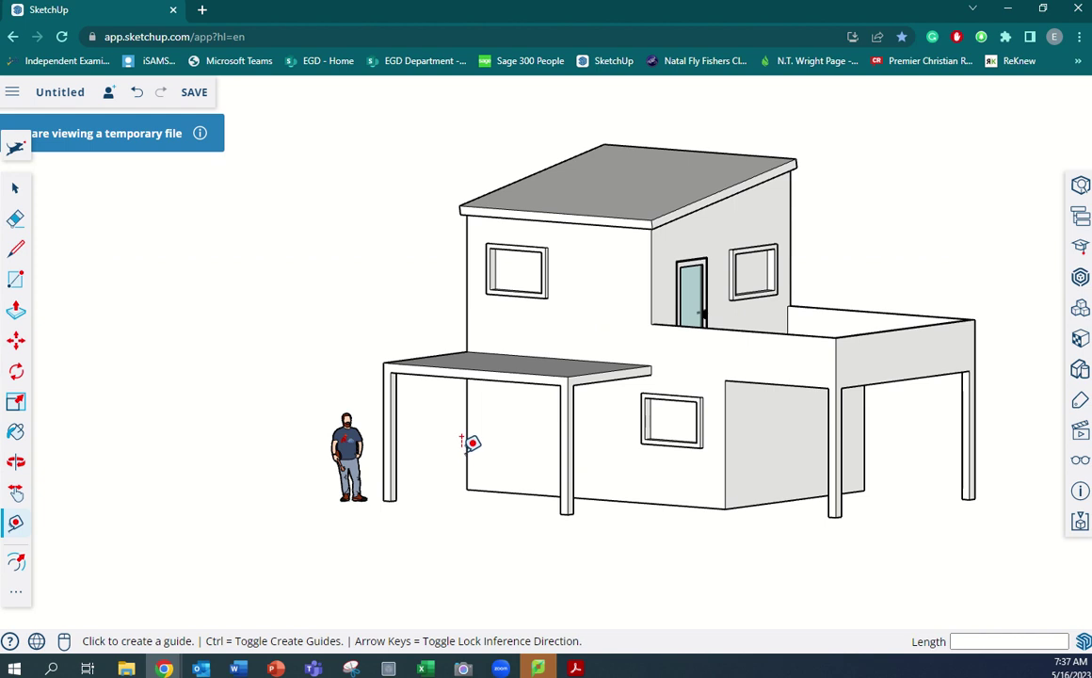
pyautogui.click(466, 455)
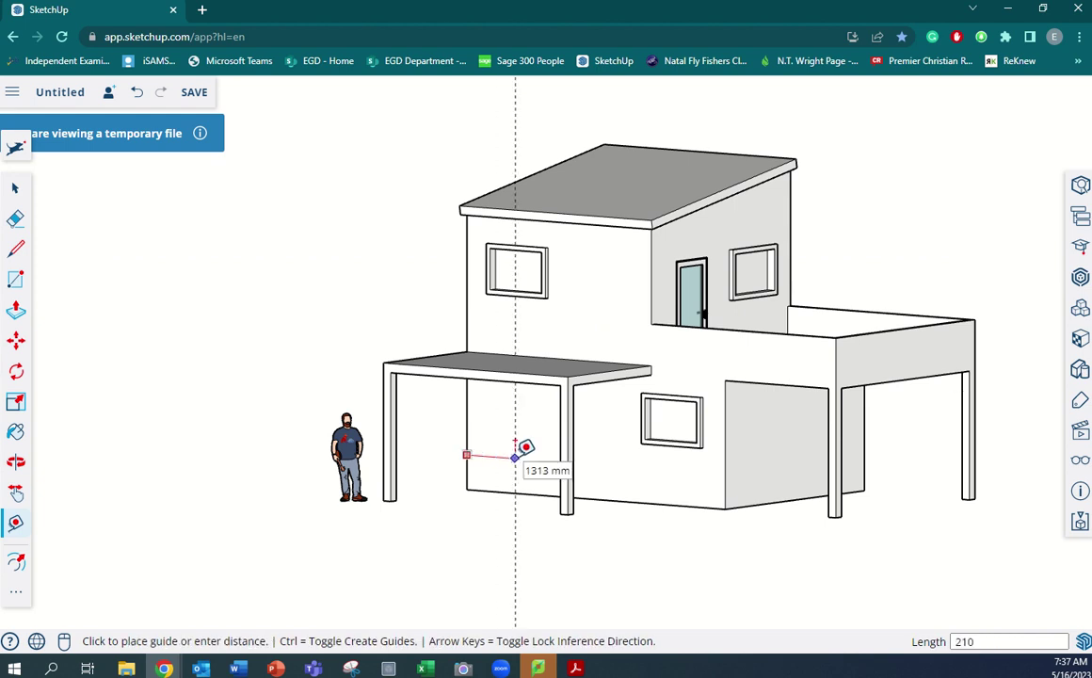
pyautogui.write('2100')
pyautogui.press('Return')
pyautogui.moveTo(525, 447)
pyautogui.mouseDown(button='middle')
pyautogui.moveTo(549, 450)
pyautogui.moveTo(527, 443)
pyautogui.mouseUp(button='middle')
pyautogui.hotkey('alt', 'Tab')
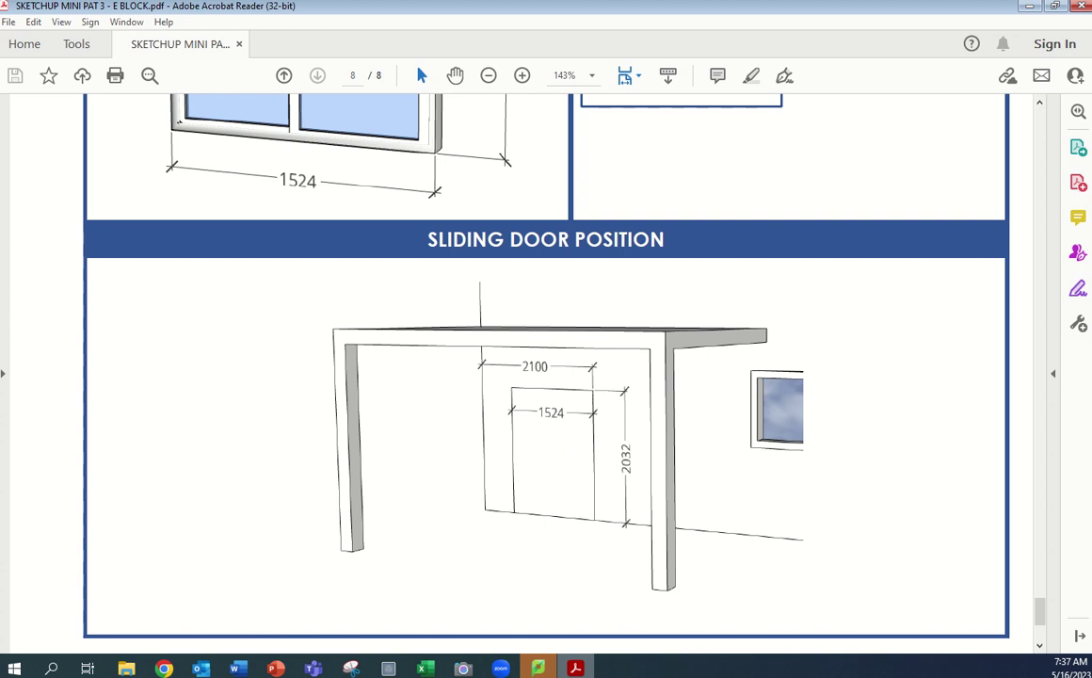
pyautogui.hotkey('alt', 'Tab')
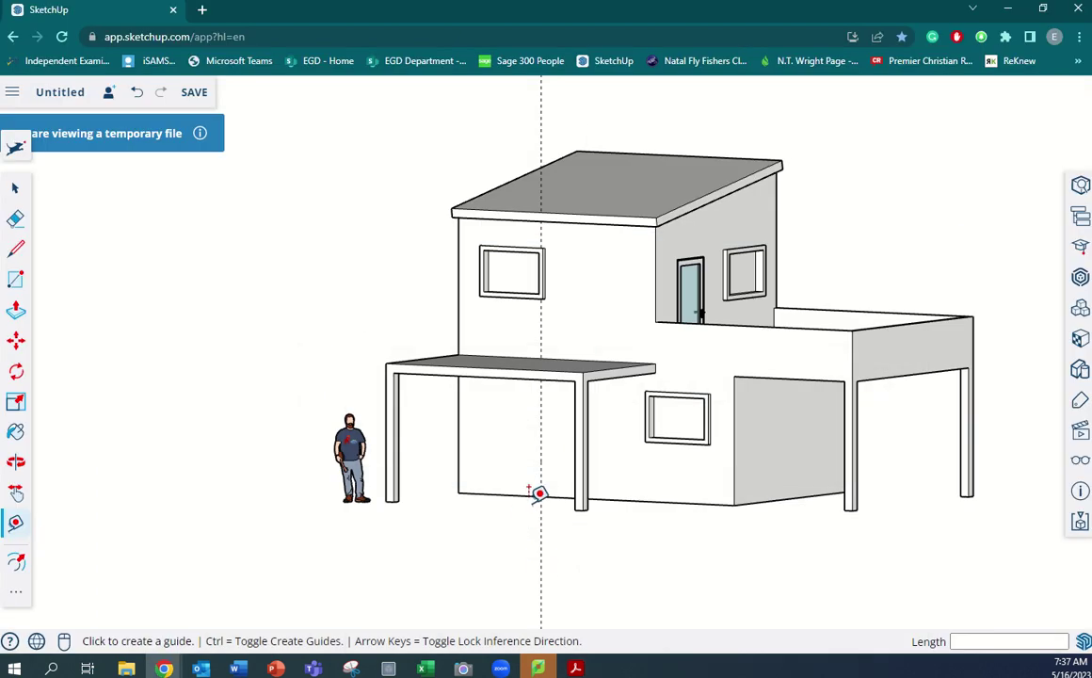
# Step: Add guides for the 2032 mm door height and 1524 mm width, then begin the outline at the wall base
pyautogui.click(532, 491)
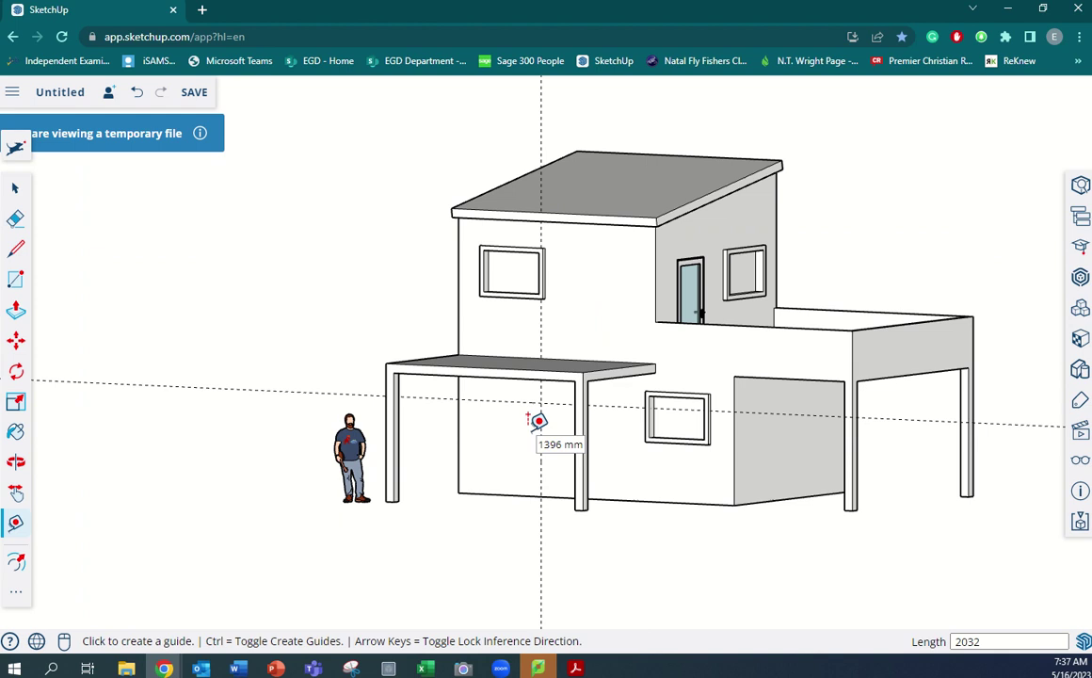
pyautogui.hotkey('alt', 'Tab')
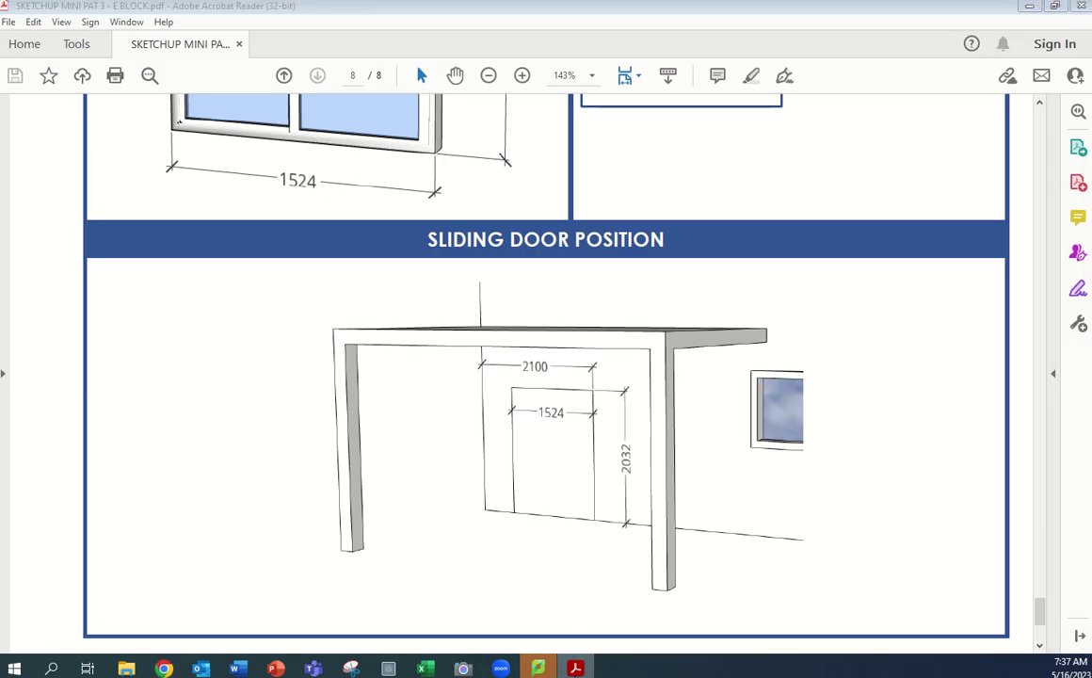
pyautogui.hotkey('alt', 'Tab')
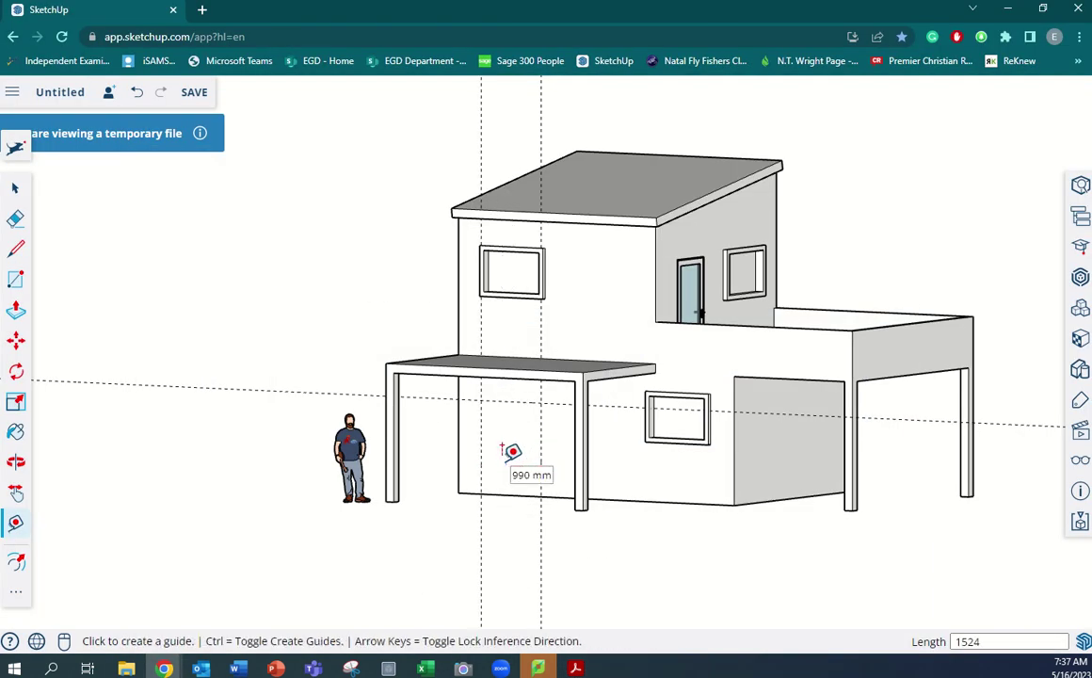
pyautogui.click(513, 450)
pyautogui.click(16, 248)
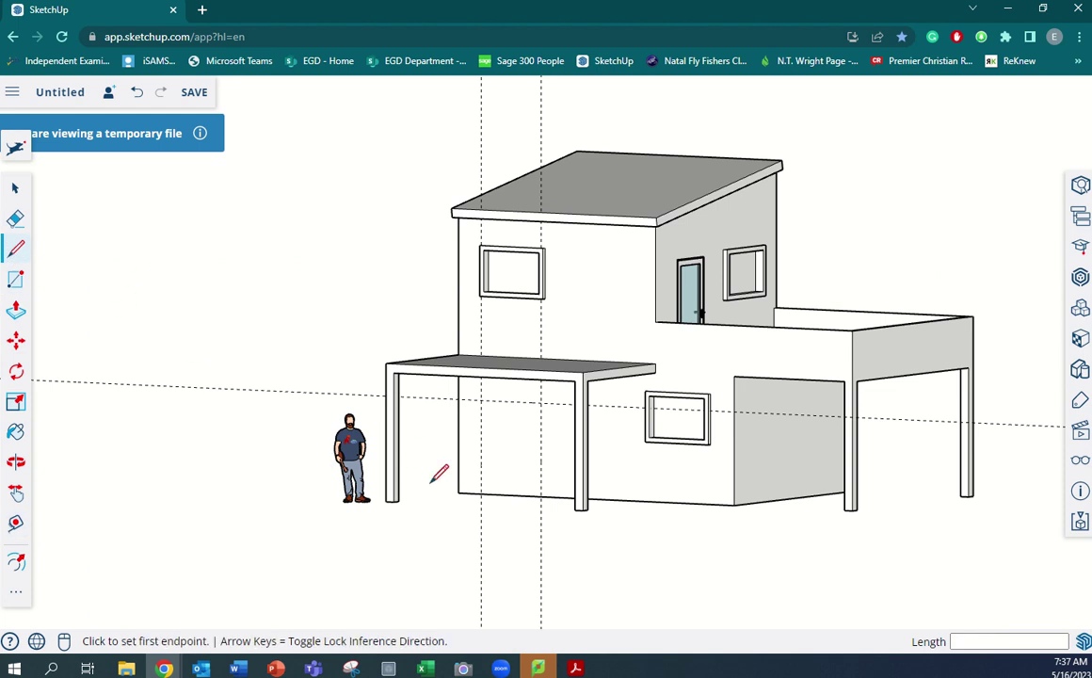
pyautogui.click(480, 494)
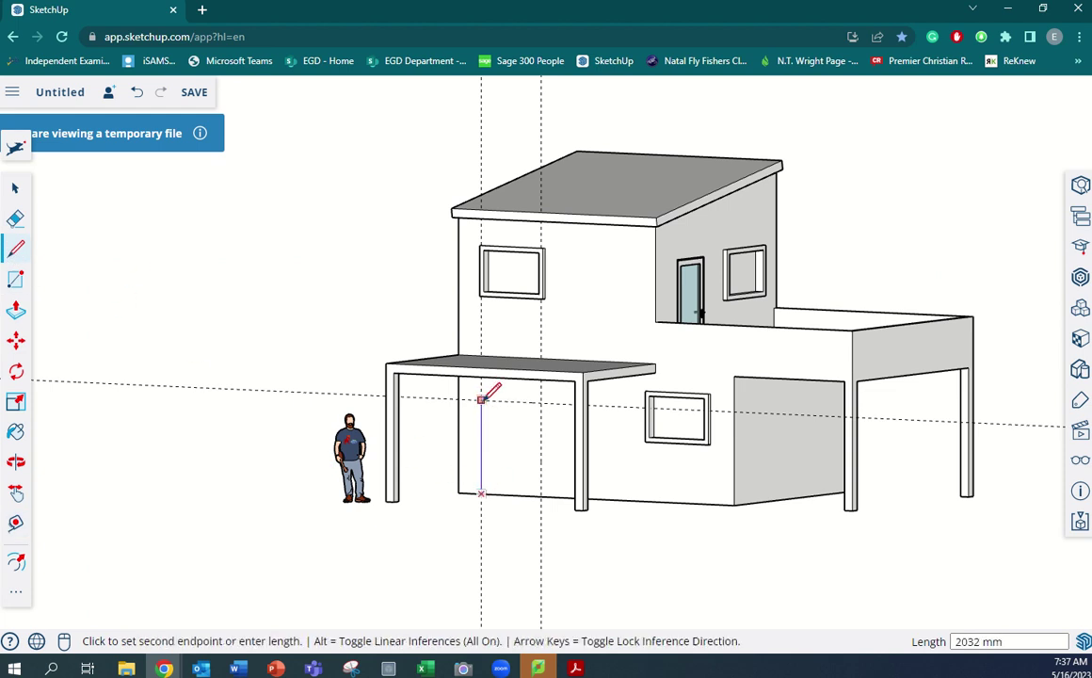
# Step: Draw the 1524 × 2032 door outline on the lower wall along the guides
pyautogui.click(481, 400)
pyautogui.click(542, 400)
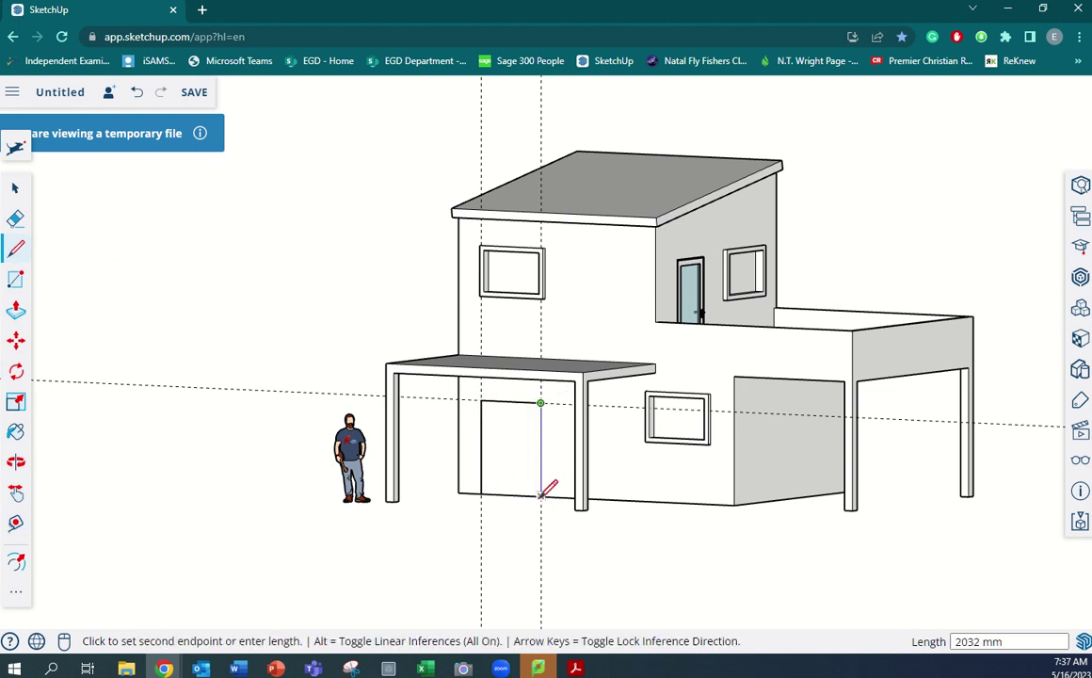
pyautogui.click(542, 493)
# Step: Delete the door face to open the doorway and erase the guides
pyautogui.click(16, 220)
pyautogui.scroll(3, 490, 461)
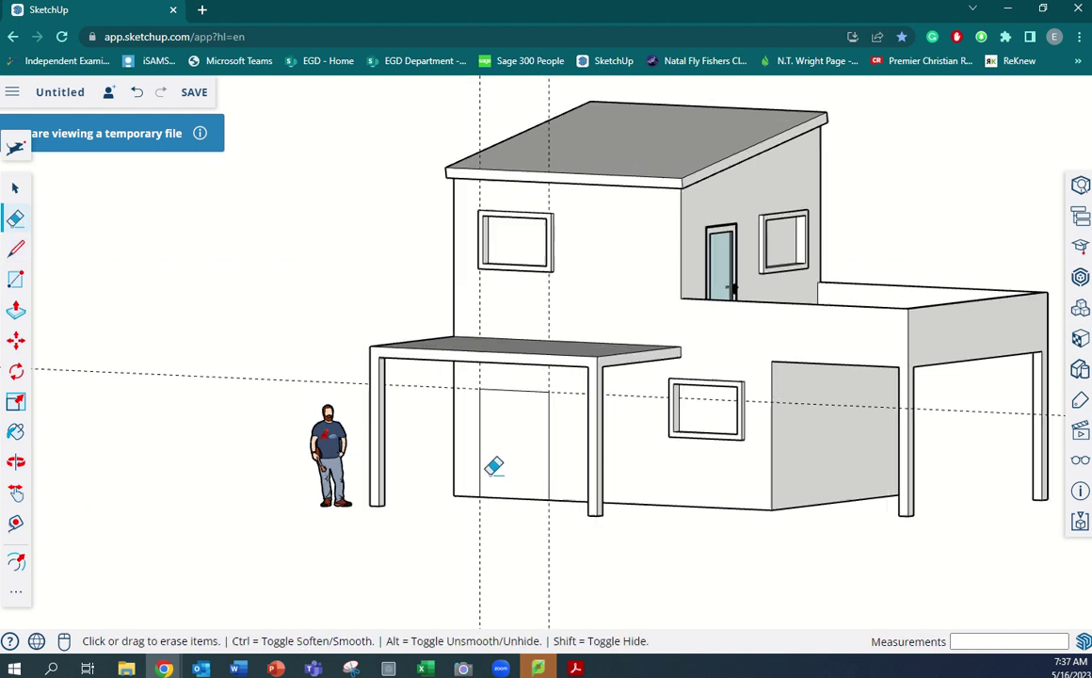
pyautogui.press('space')
pyautogui.click(533, 459)
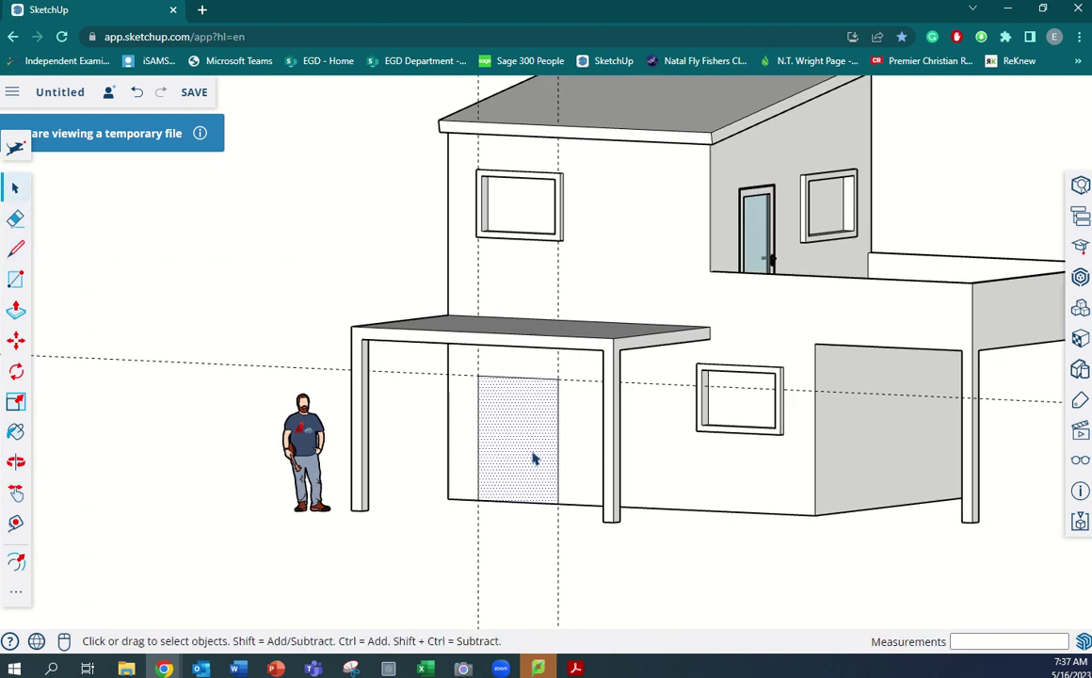
pyautogui.press('Delete')
pyautogui.moveTo(514, 485); pyautogui.dragTo(519, 501, button='middle')
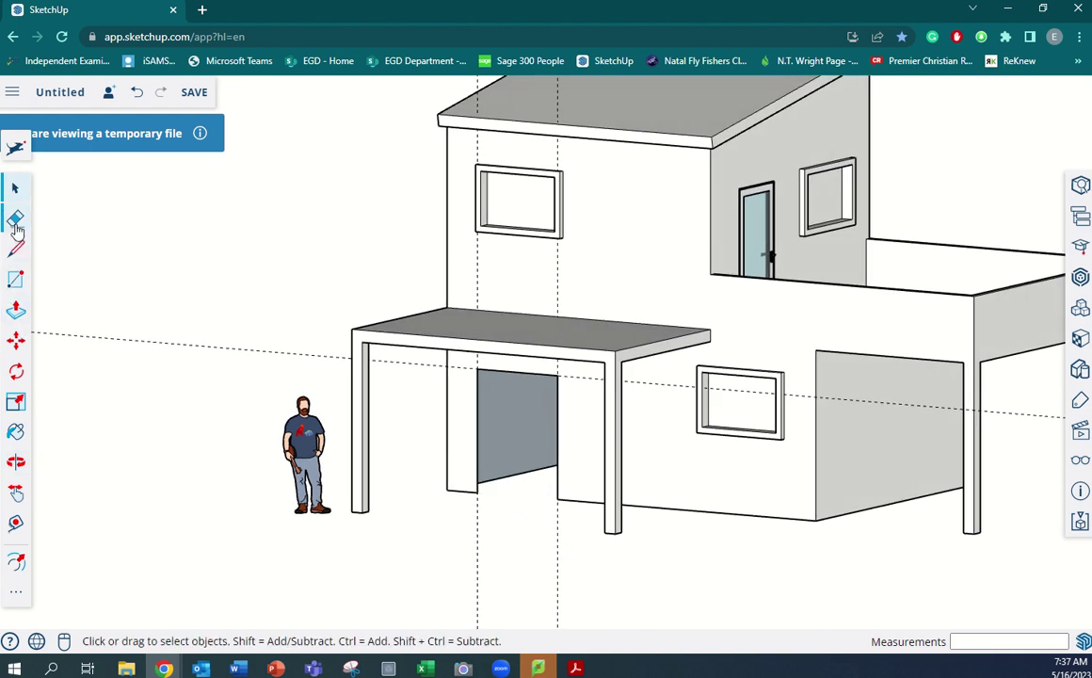
pyautogui.click(15, 219)
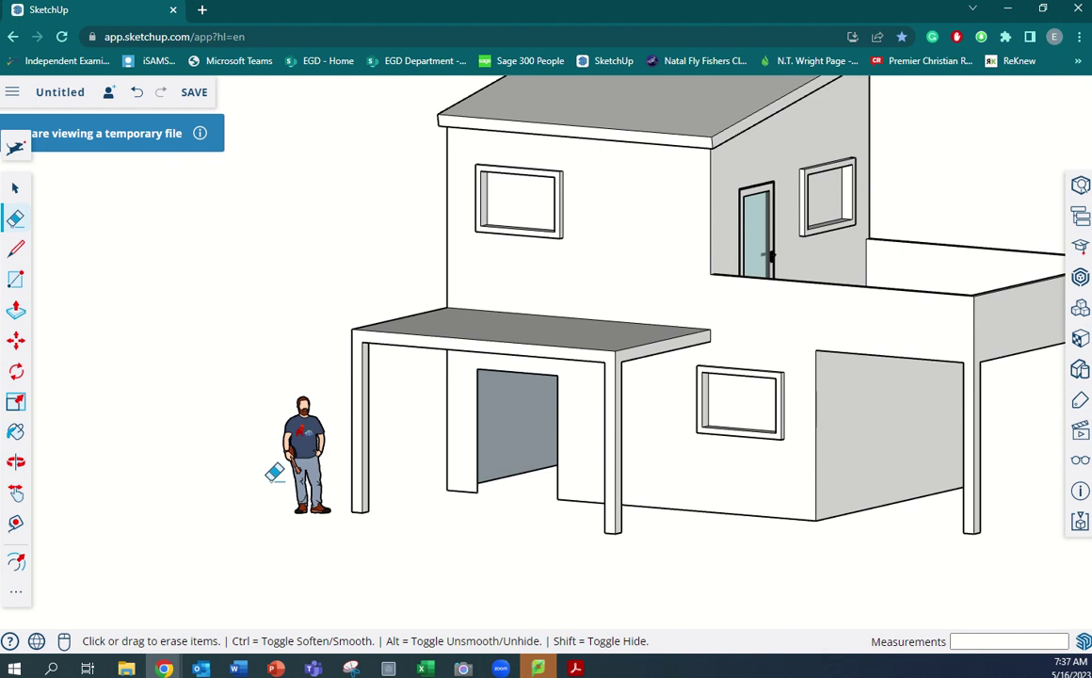
pyautogui.scroll(-5, 275, 461)
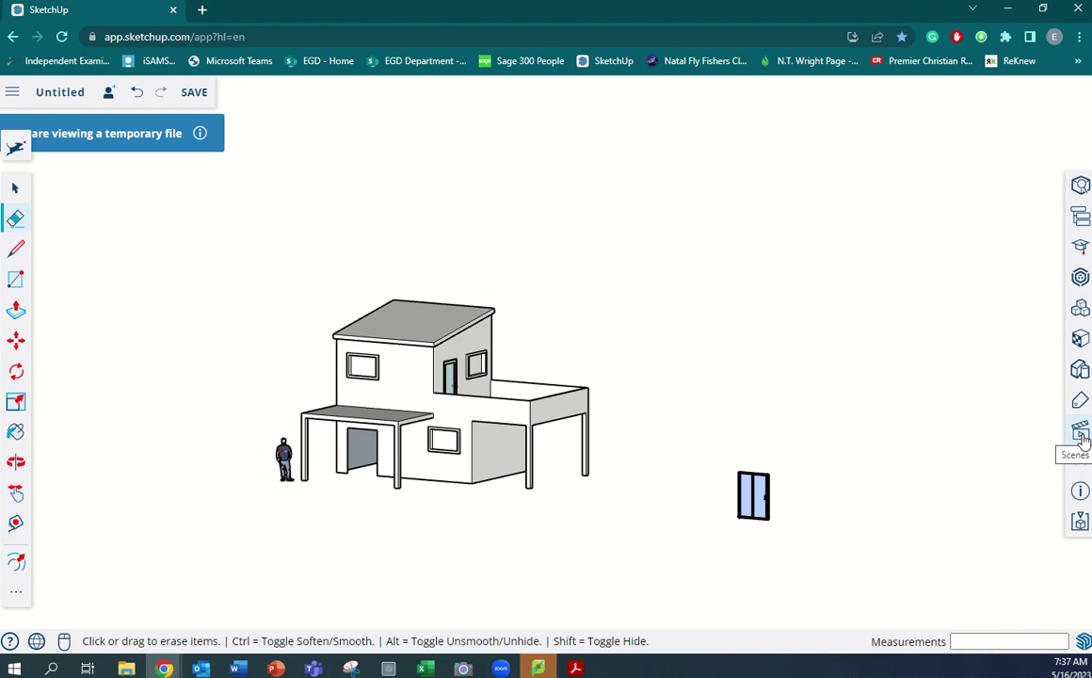
# Step: Pick up the sliding door with Move by its bottom corner
pyautogui.scroll(10, 820, 495)
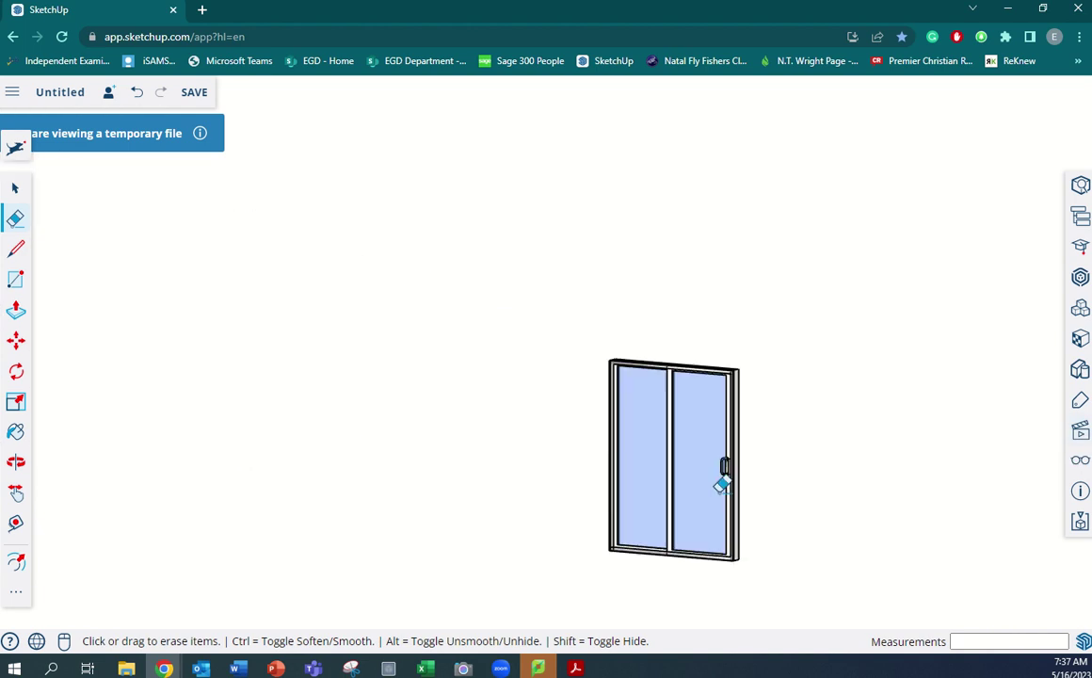
pyautogui.scroll(4, 723, 484)
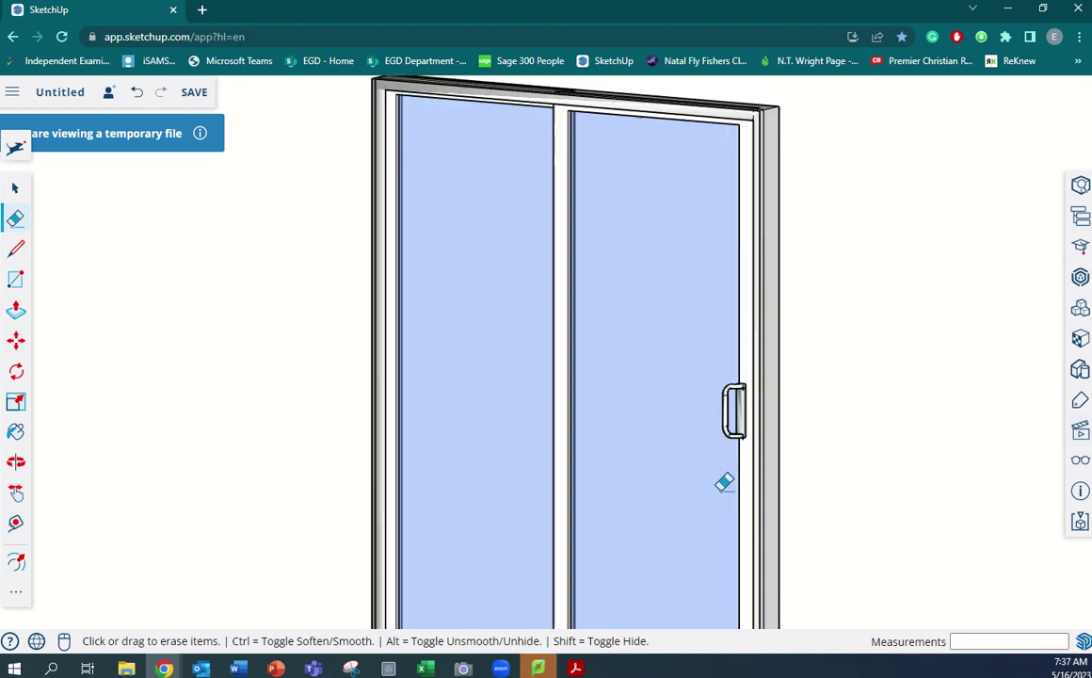
pyautogui.scroll(-6, 723, 484)
pyautogui.scroll(-6, 726, 481)
pyautogui.moveTo(480, 463)
pyautogui.mouseDown(button='middle')
pyautogui.moveTo(882, 516)
pyautogui.moveTo(829, 522)
pyautogui.mouseUp(button='middle')
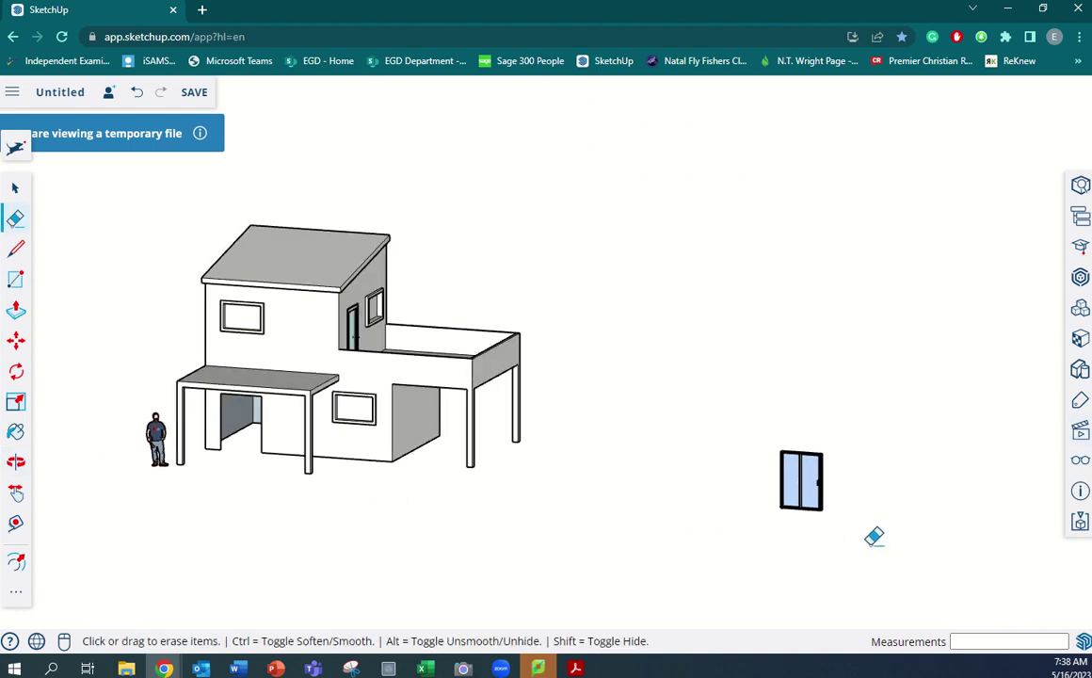
pyautogui.press('m')
pyautogui.scroll(4, 854, 497)
pyautogui.moveTo(854, 497); pyautogui.dragTo(727, 529, button='middle')
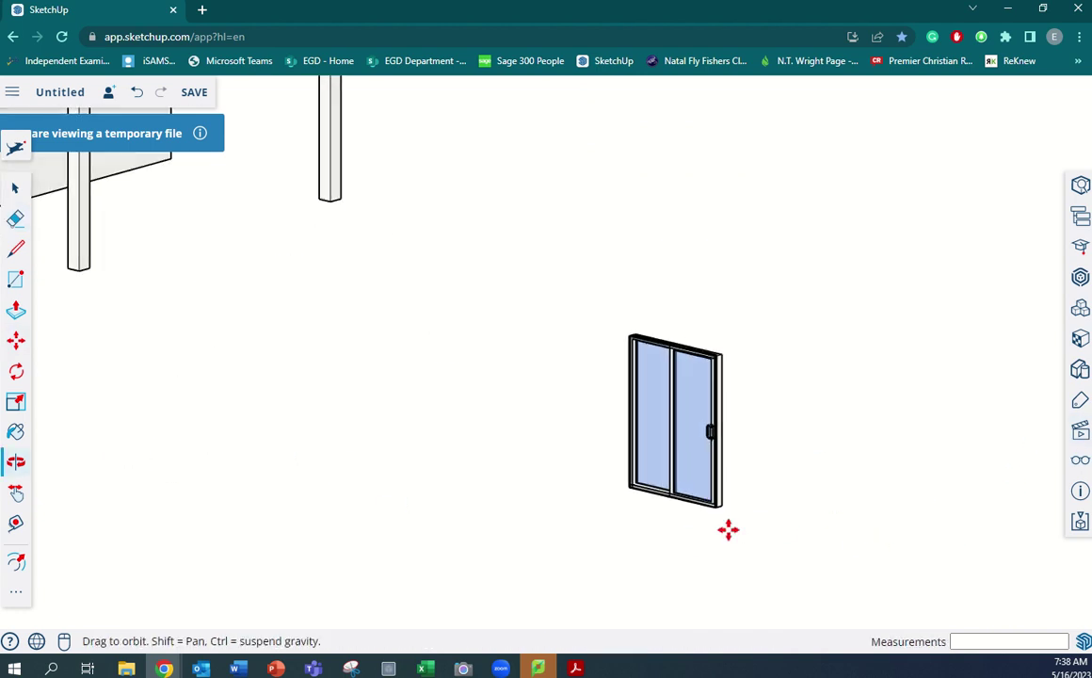
pyautogui.scroll(6, 722, 517)
pyautogui.scroll(3, 711, 487)
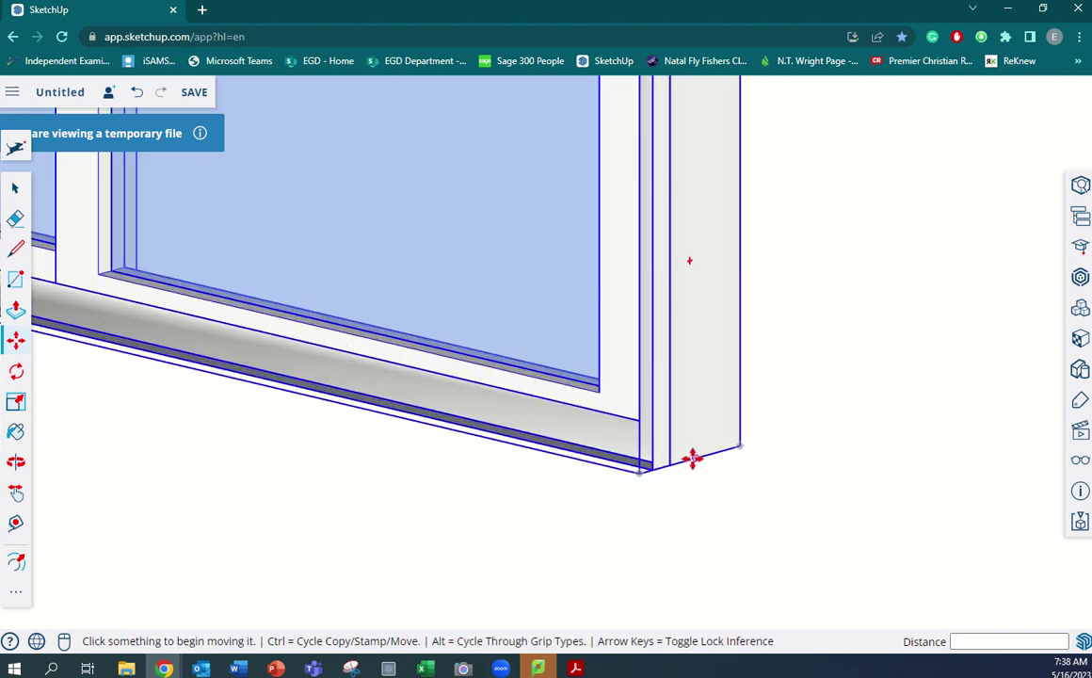
pyautogui.scroll(3, 692, 456)
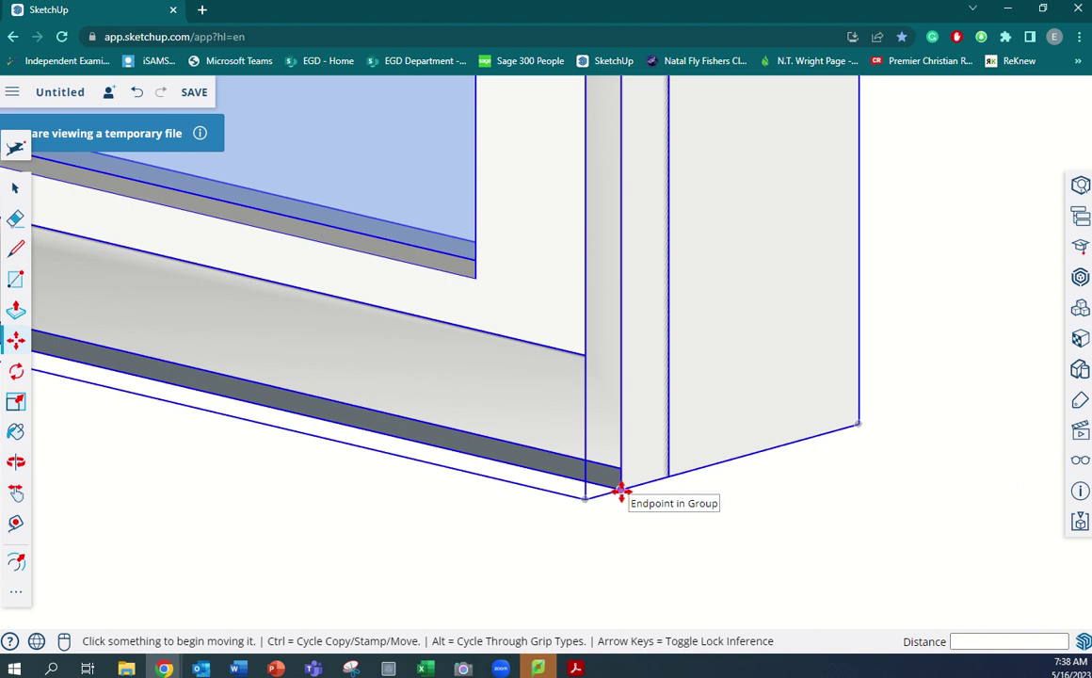
pyautogui.click(622, 490)
# Step: Snap the sliding door onto the opening's corner in the ground-floor wall and check it
pyautogui.scroll(-10, 621, 491)
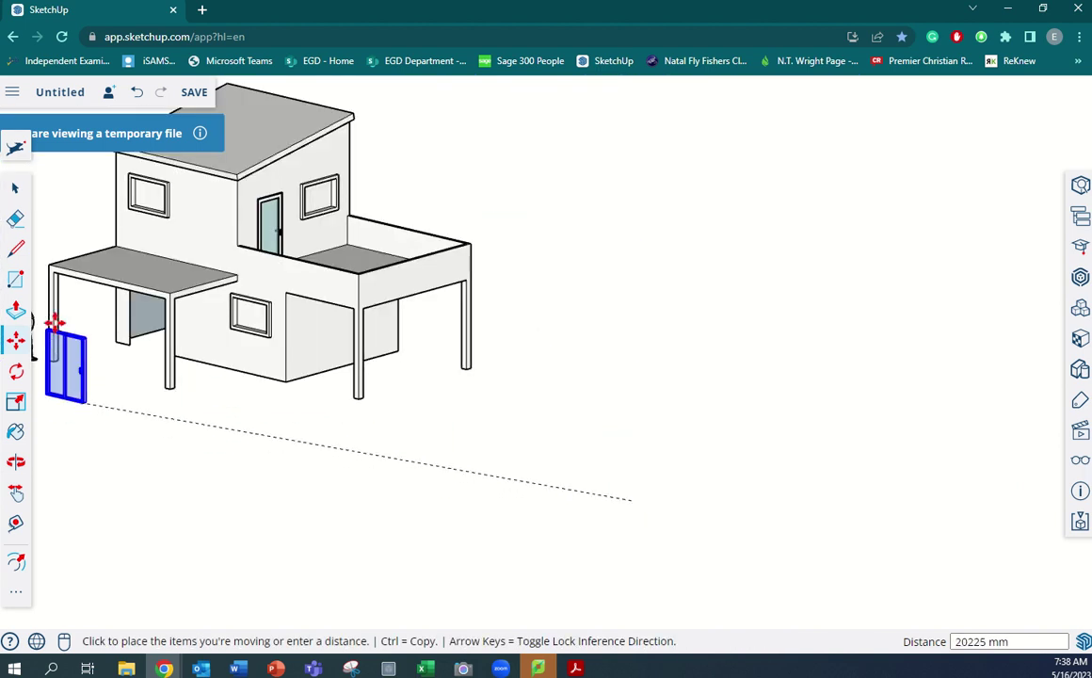
pyautogui.scroll(10, 56, 320)
pyautogui.moveTo(230, 353)
pyautogui.mouseDown(button='middle')
pyautogui.moveTo(319, 361)
pyautogui.moveTo(349, 348)
pyautogui.moveTo(358, 361)
pyautogui.moveTo(220, 354)
pyautogui.mouseUp(button='middle')
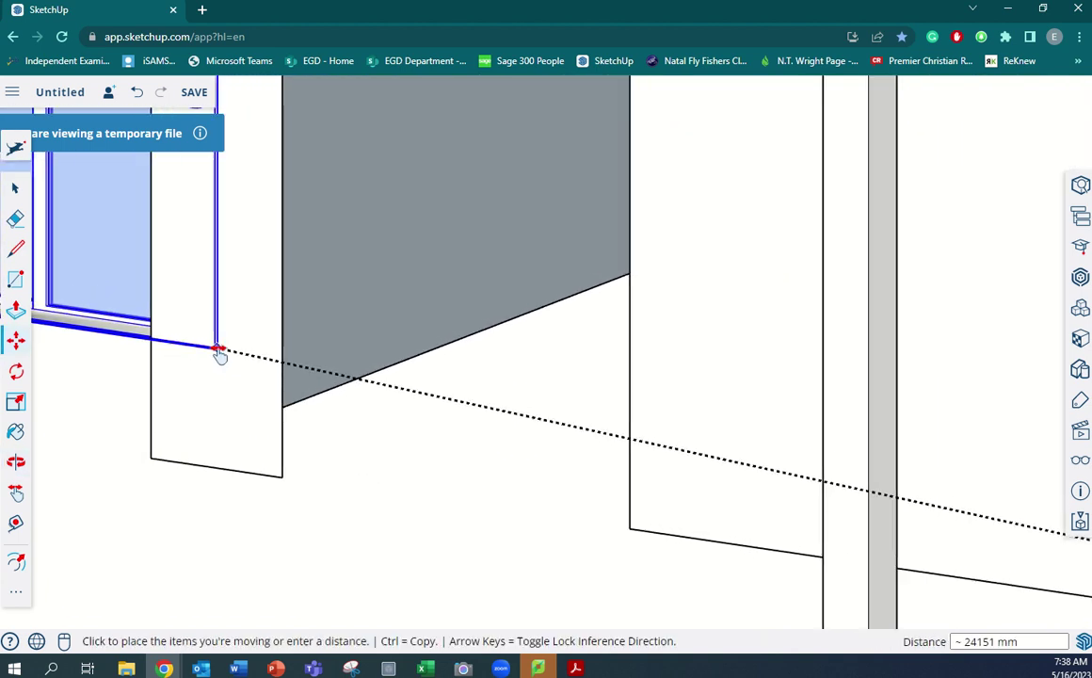
pyautogui.click(629, 531)
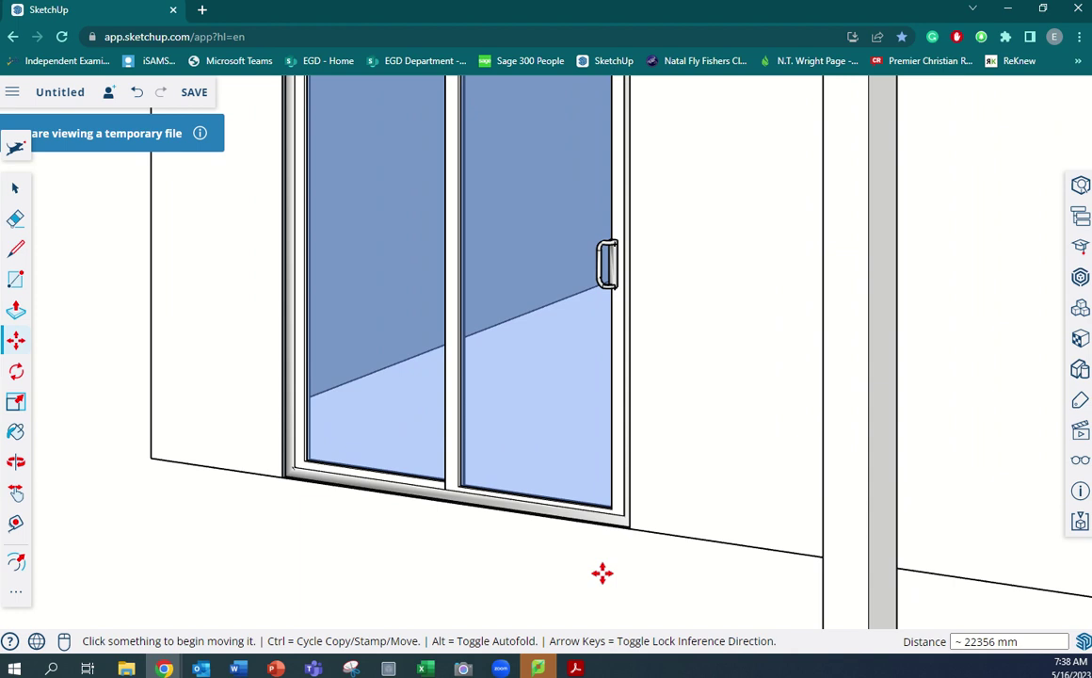
pyautogui.scroll(-5, 603, 570)
pyautogui.moveTo(602, 570); pyautogui.dragTo(537, 549, button='middle')
pyautogui.scroll(-6, 344, 538)
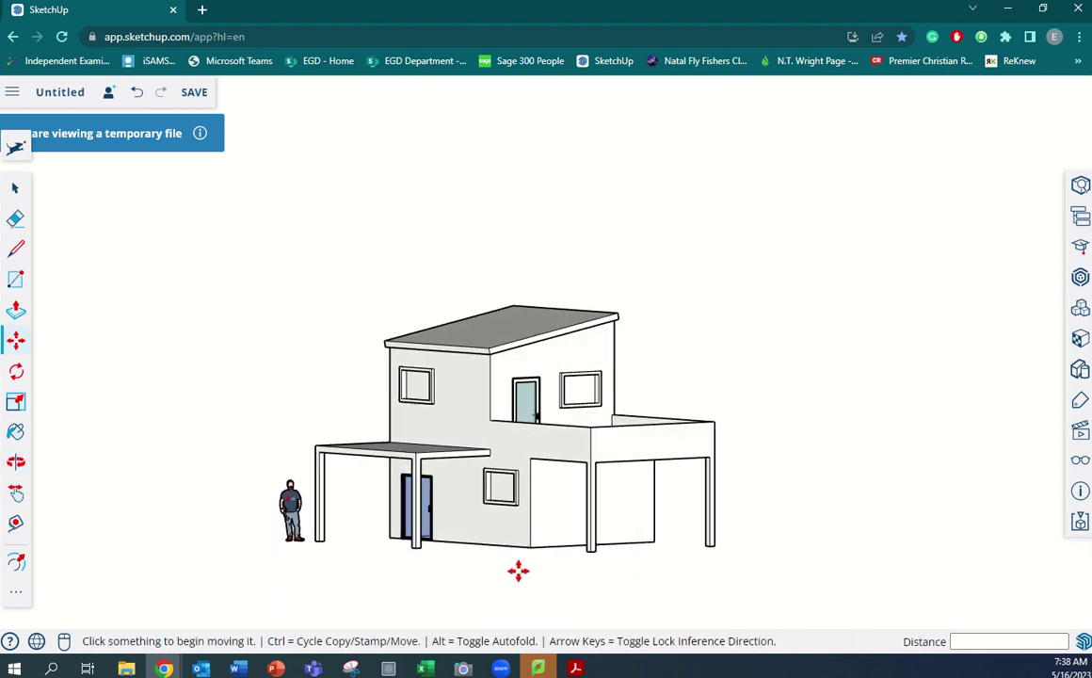
pyautogui.scroll(-2, 505, 502)
pyautogui.moveTo(504, 502); pyautogui.dragTo(612, 517, button='middle')
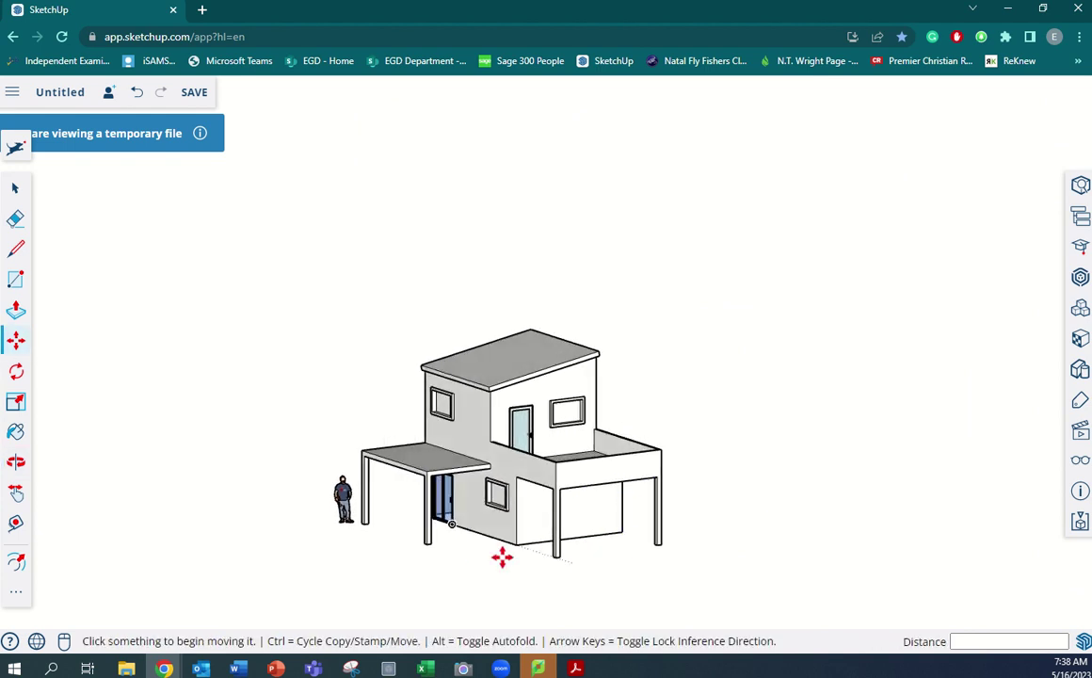
pyautogui.scroll(5, 502, 551)
pyautogui.moveTo(456, 519); pyautogui.dragTo(500, 500, button='middle')
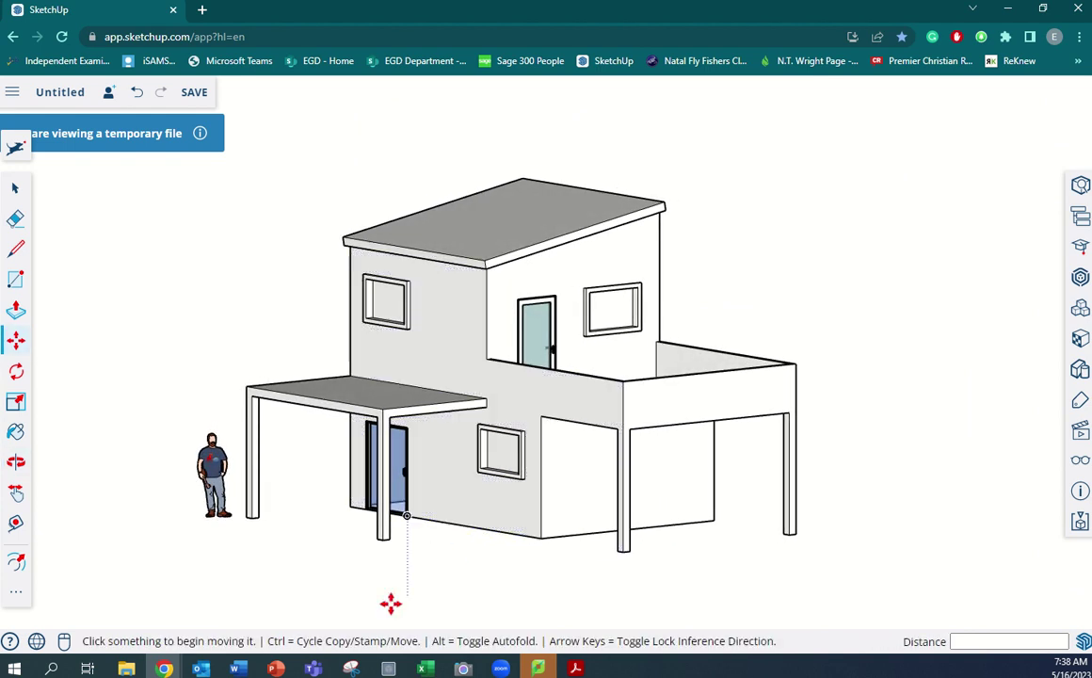
pyautogui.moveTo(777, 546); pyautogui.dragTo(582, 523, button='middle')
pyautogui.press('space')
pyautogui.scroll(-2, 567, 529)
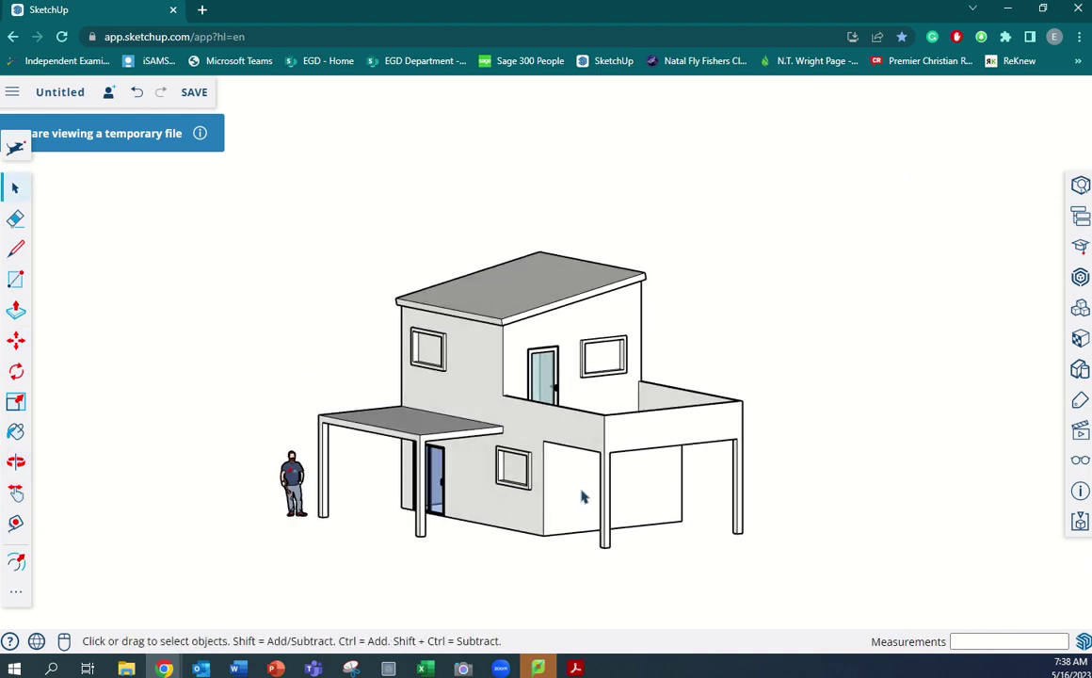
# Step: Select all the house geometry and pick Wood Floor Dark from the Wood materials
pyautogui.tripleClick(582, 497)
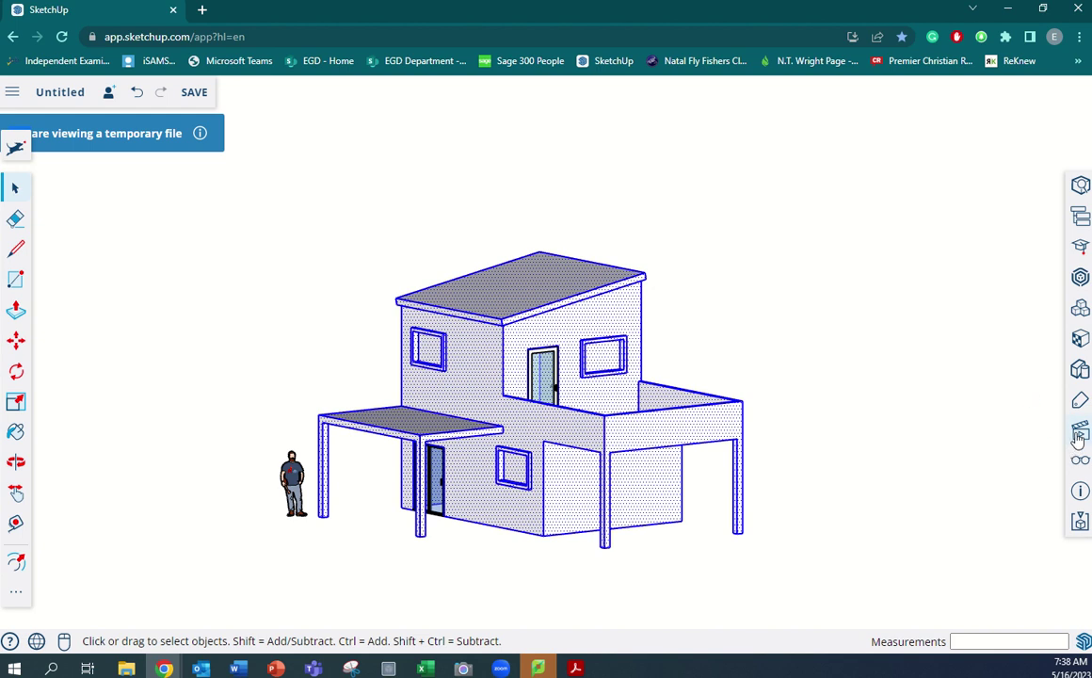
pyautogui.click(1082, 342)
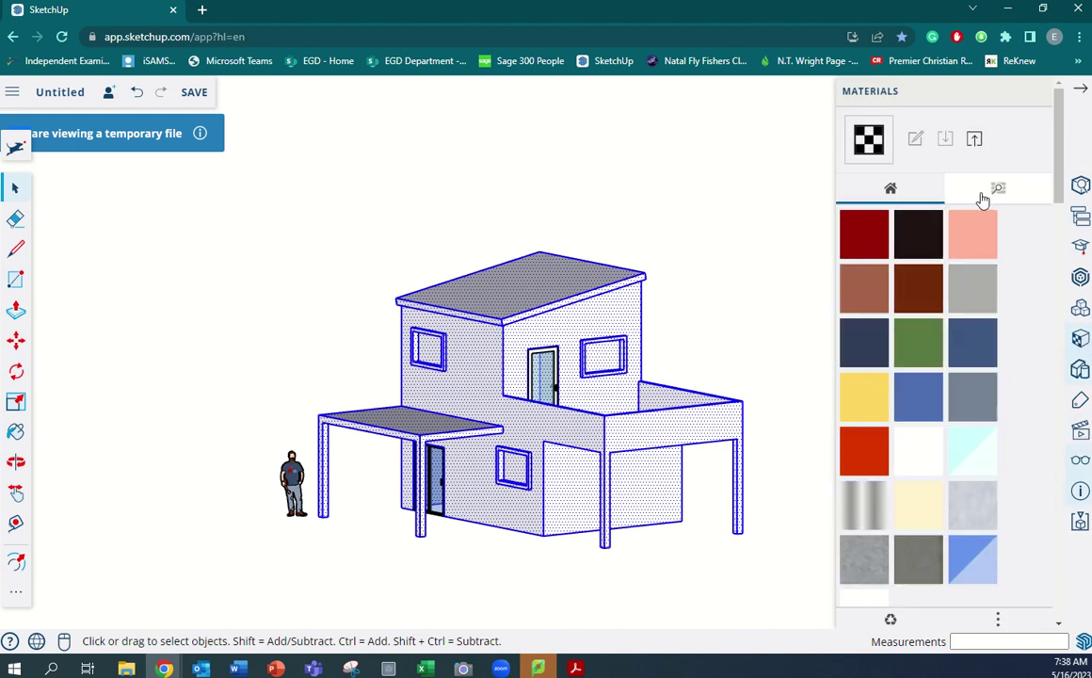
pyautogui.click(989, 200)
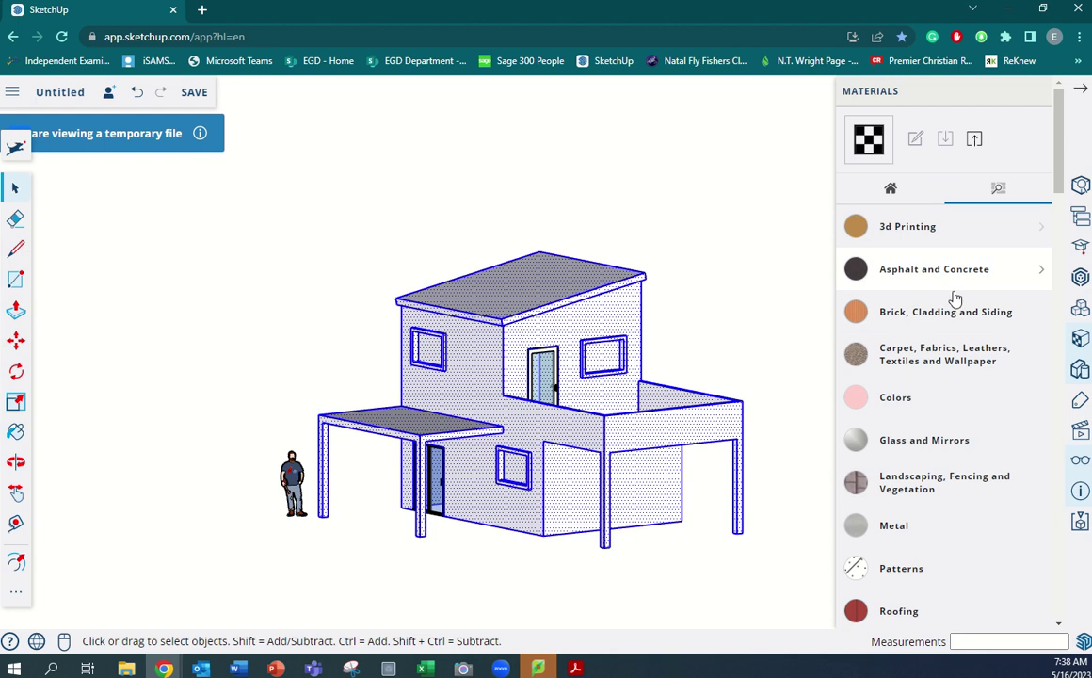
pyautogui.scroll(-1, 944, 378)
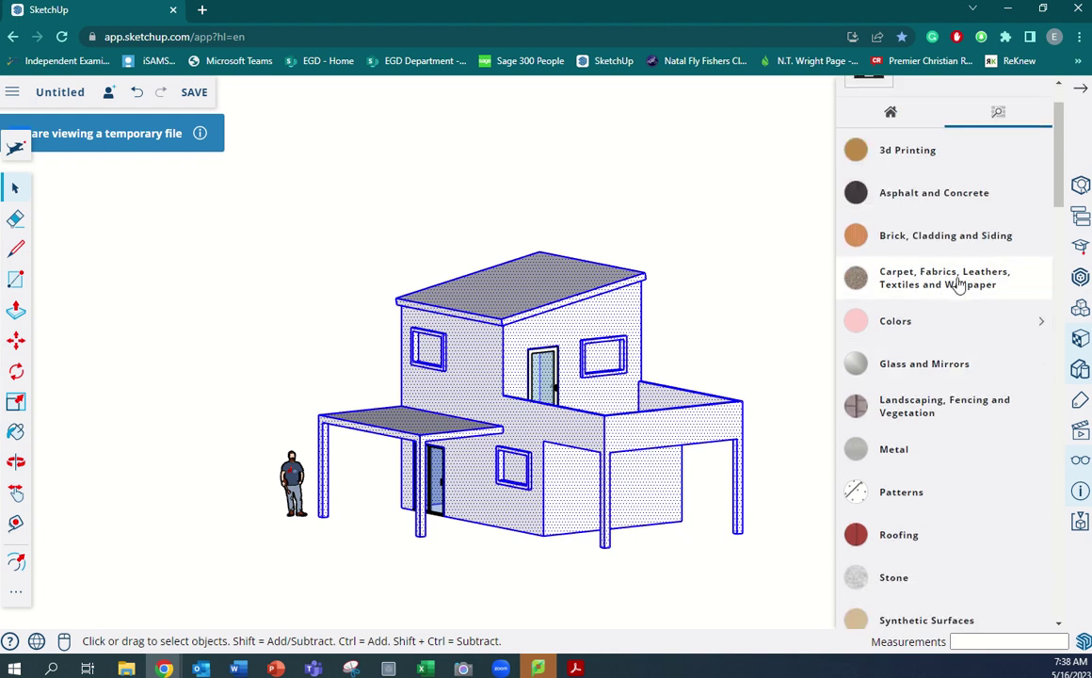
pyautogui.scroll(-3, 943, 386)
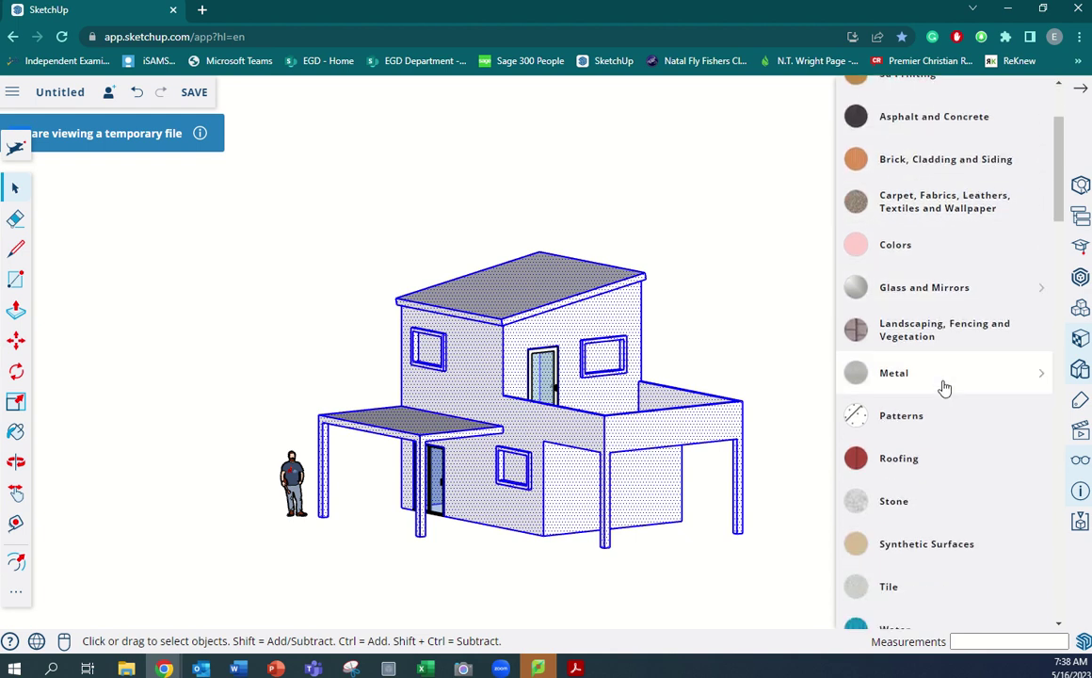
pyautogui.scroll(-3, 944, 387)
pyautogui.click(942, 490)
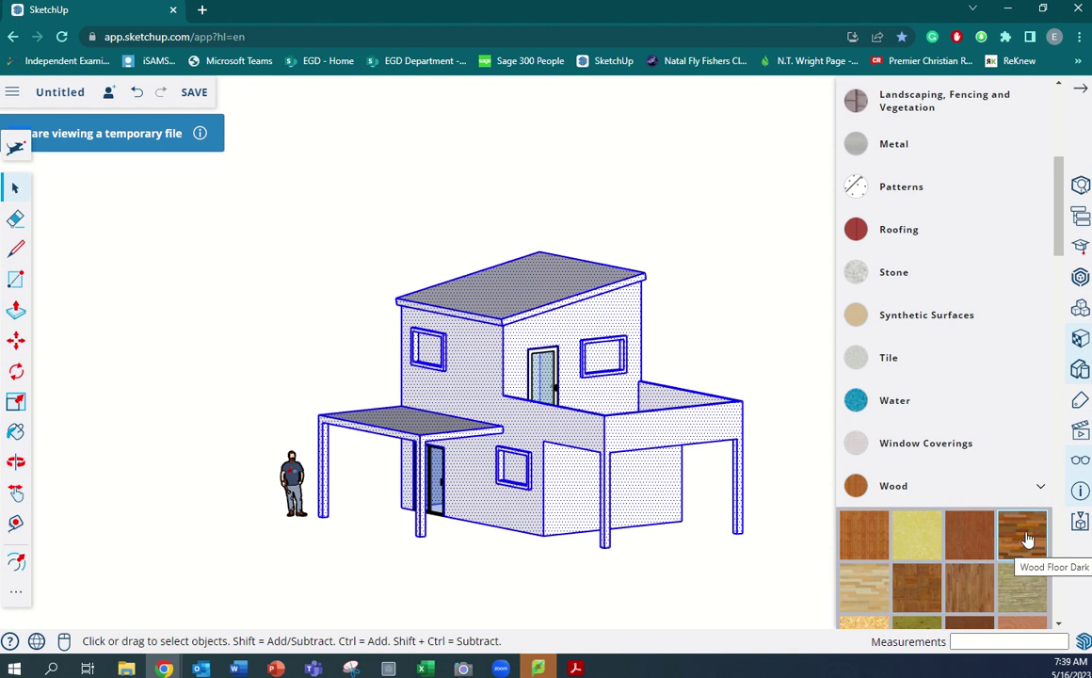
pyautogui.scroll(-3, 1027, 538)
pyautogui.click(1020, 381)
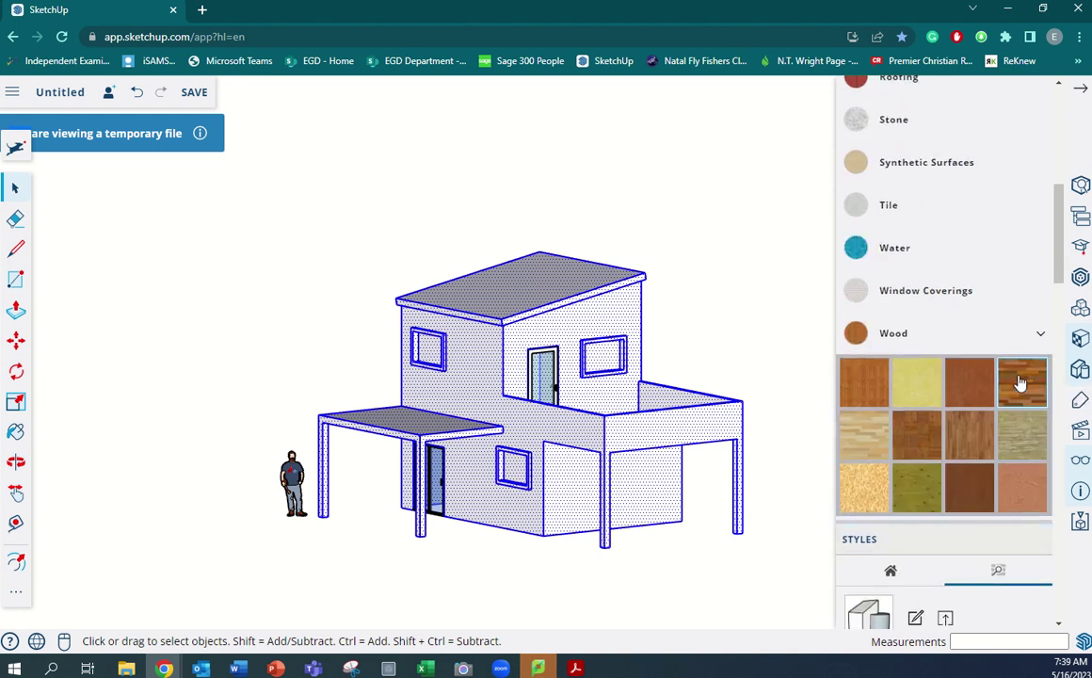
# Step: Apply Wood Floor Dark to the selected house, then clear the selection
pyautogui.click(538, 416)
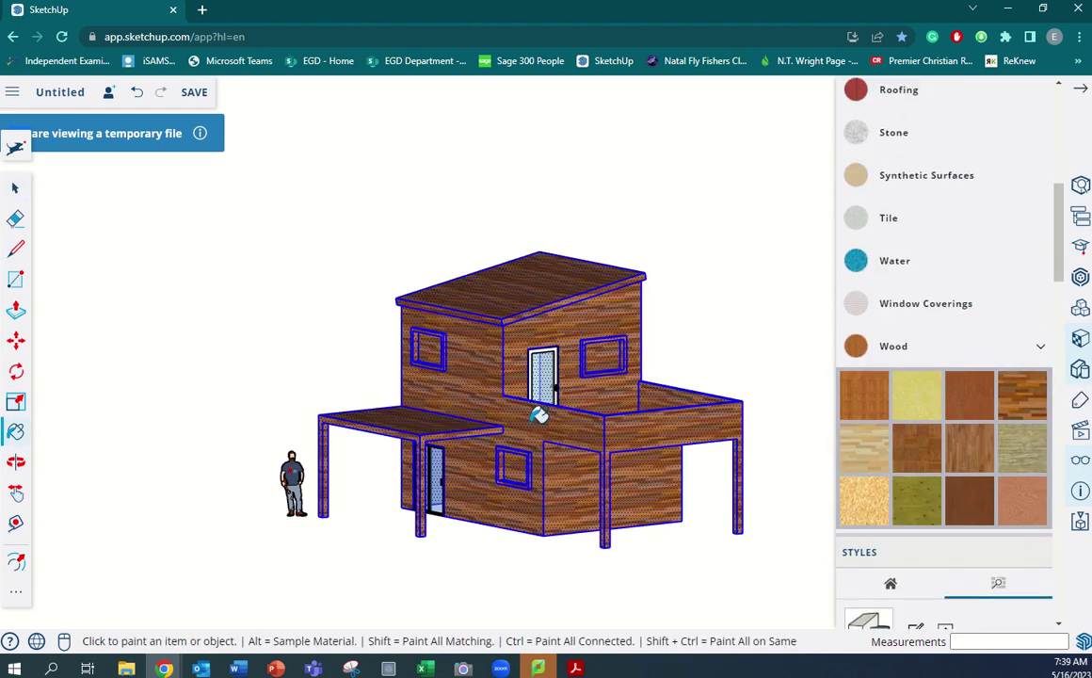
pyautogui.press('space')
pyautogui.click(620, 219)
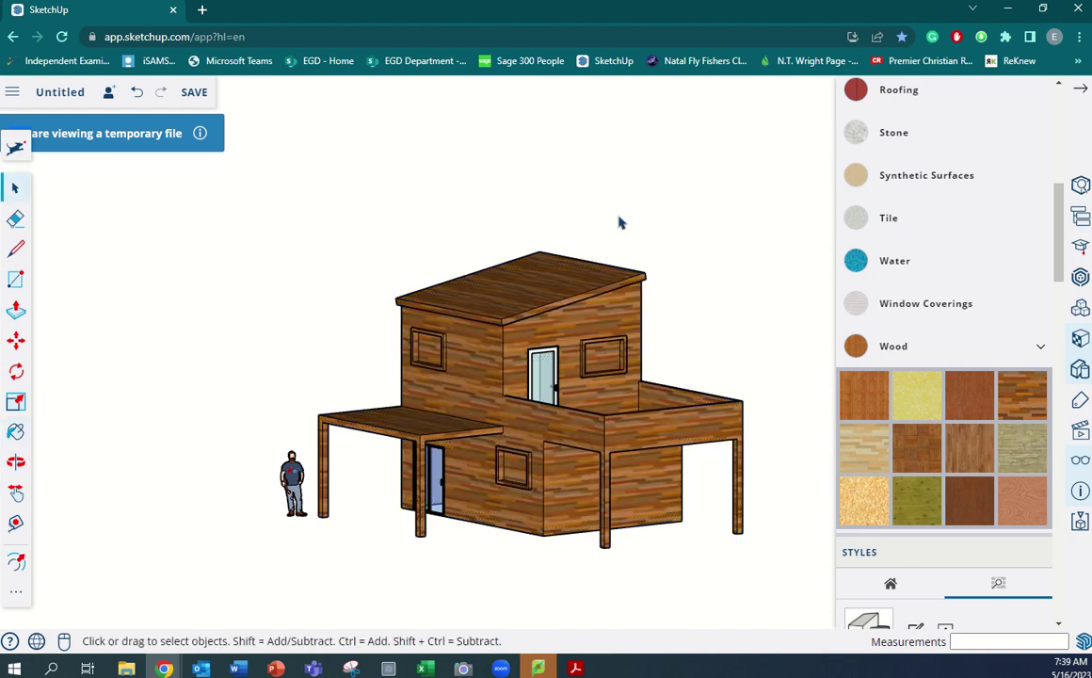
pyautogui.moveTo(619, 220); pyautogui.dragTo(639, 280, button='middle')
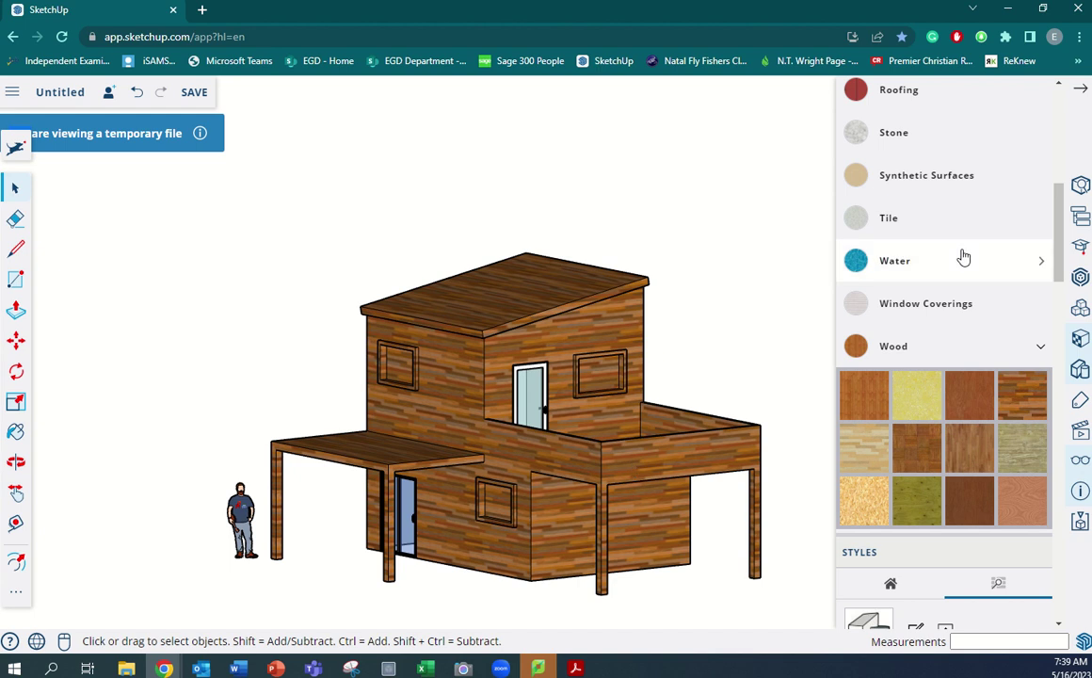
# Step: Pick the dark grey from Colors and paint the upper roof
pyautogui.scroll(5, 964, 252)
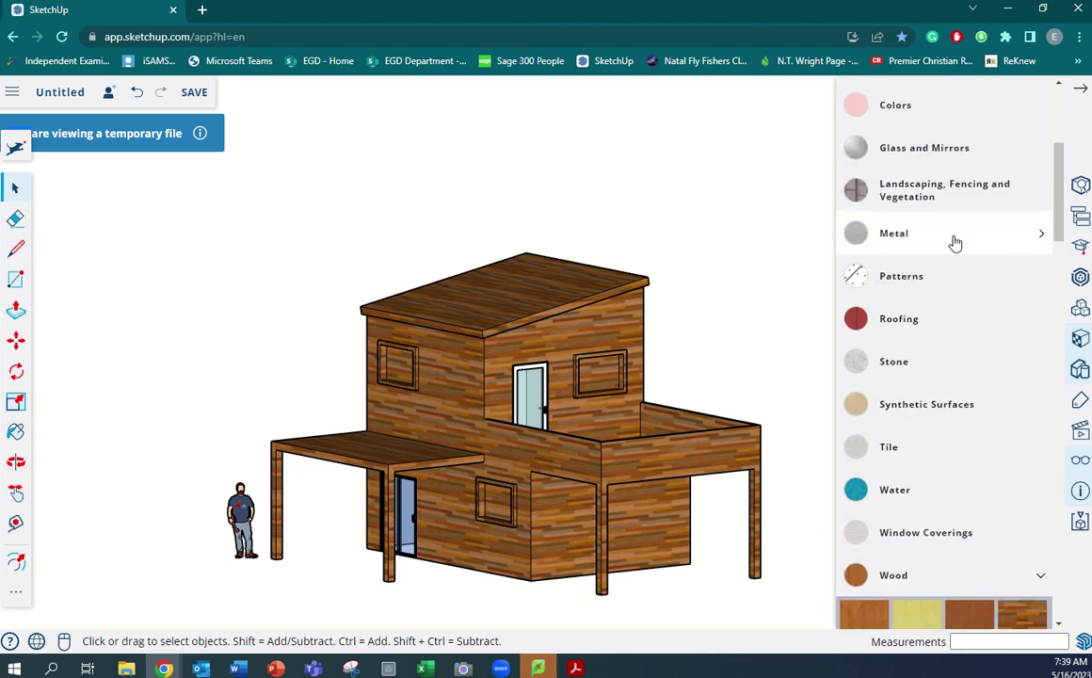
pyautogui.click(994, 114)
pyautogui.scroll(-10, 993, 439)
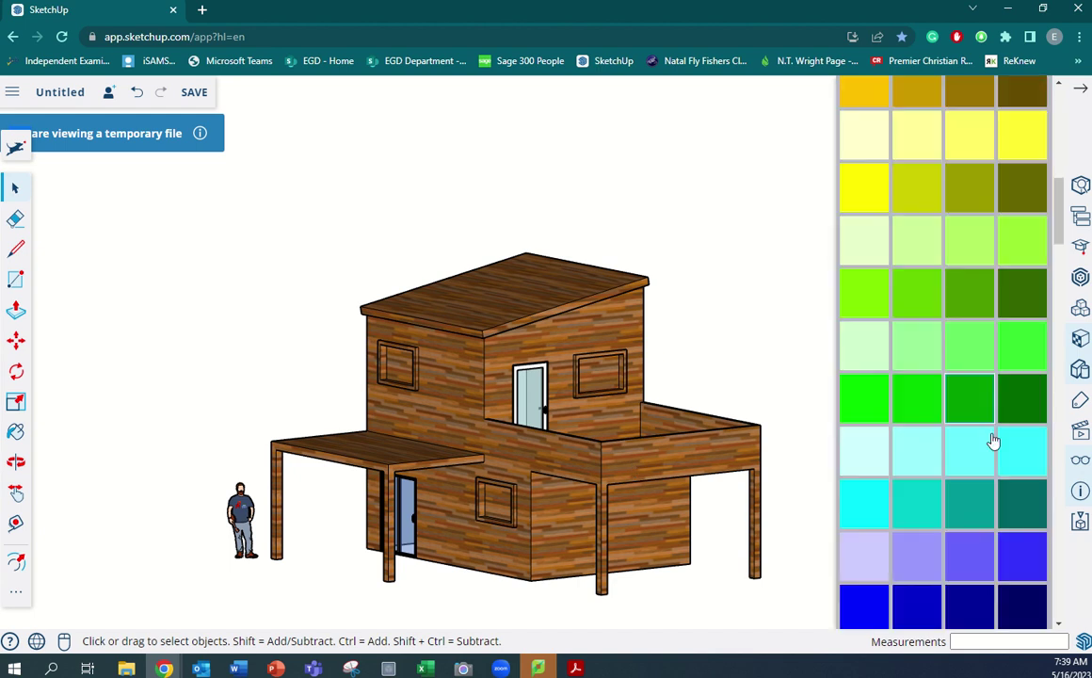
pyautogui.scroll(2, 930, 471)
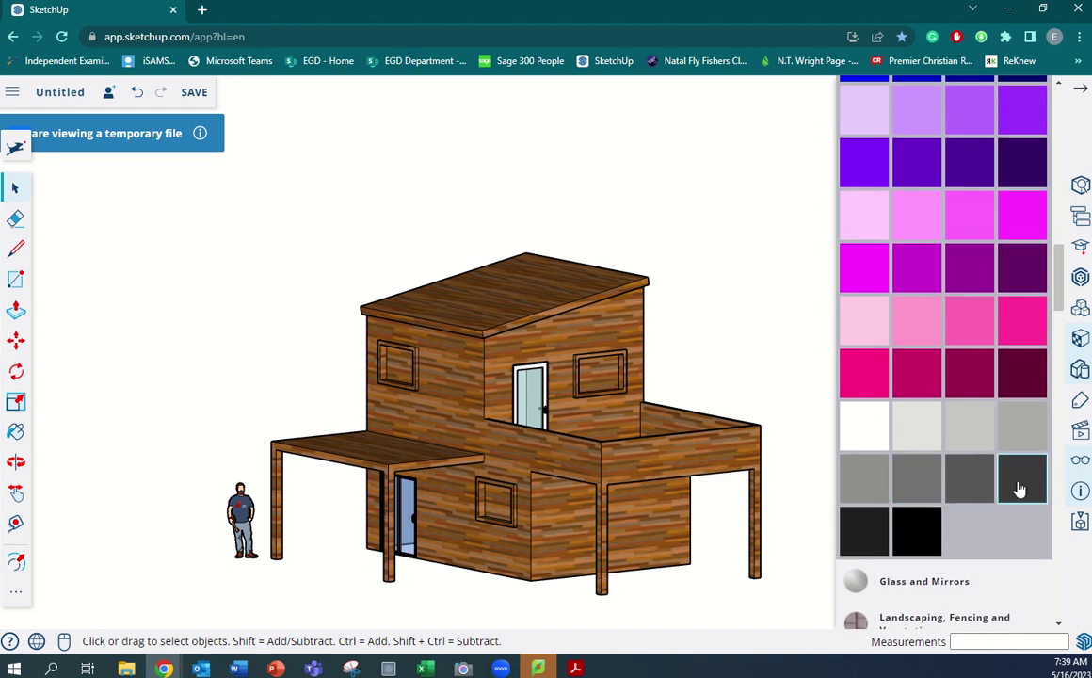
pyautogui.click(1027, 486)
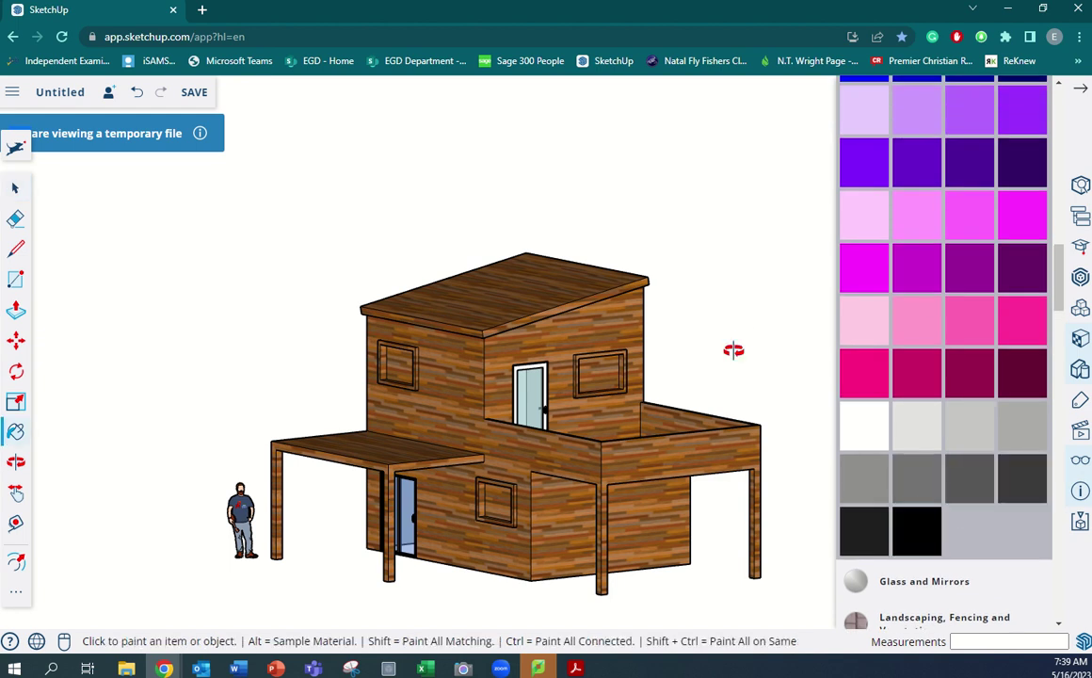
pyautogui.scroll(4, 646, 372)
pyautogui.click(533, 268)
# Step: Paint the roof edges and fascias dark grey
pyautogui.moveTo(532, 268); pyautogui.dragTo(471, 325, button='middle')
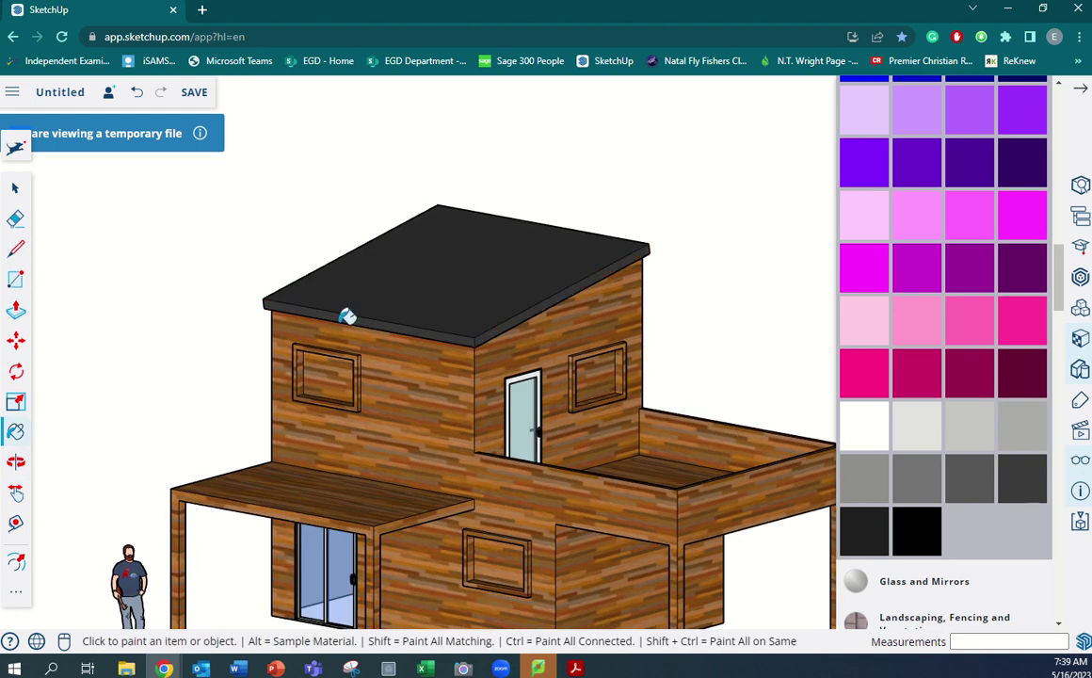
pyautogui.moveTo(347, 312)
pyautogui.mouseDown(button='middle')
pyautogui.moveTo(661, 319)
pyautogui.moveTo(474, 296)
pyautogui.moveTo(522, 341)
pyautogui.moveTo(382, 317)
pyautogui.moveTo(690, 283)
pyautogui.moveTo(510, 286)
pyautogui.moveTo(527, 249)
pyautogui.moveTo(518, 232)
pyautogui.moveTo(500, 236)
pyautogui.moveTo(508, 176)
pyautogui.mouseUp(button='middle')
pyautogui.click(509, 288)
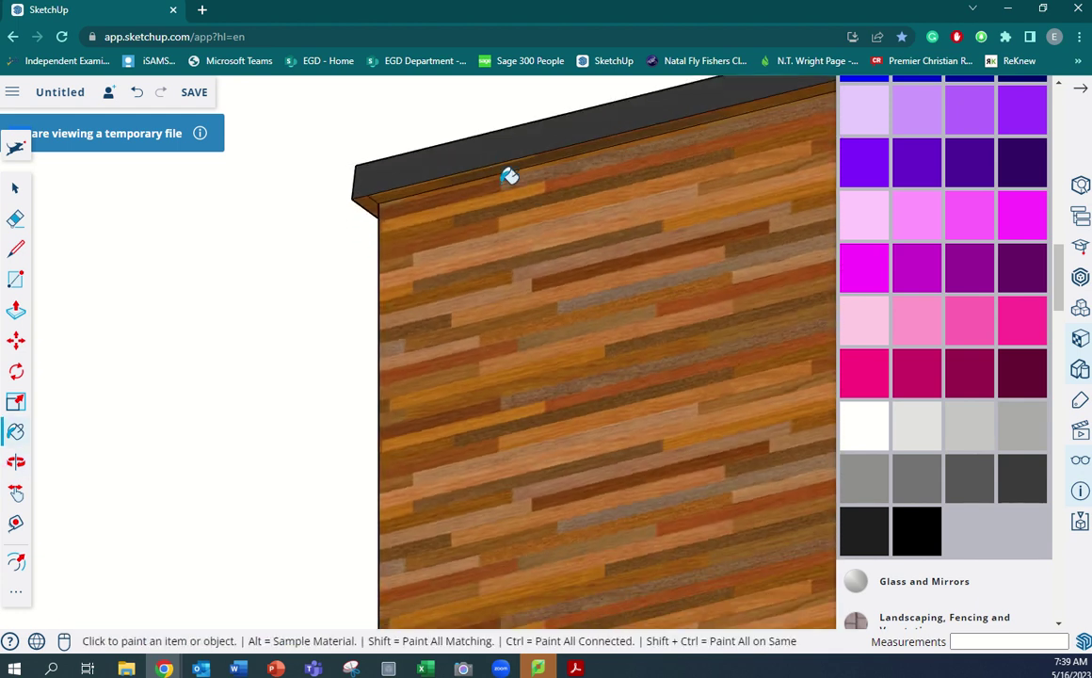
pyautogui.moveTo(419, 158); pyautogui.dragTo(759, 197, button='middle')
pyautogui.click(690, 311)
pyautogui.moveTo(690, 311); pyautogui.dragTo(139, 407, button='middle')
pyautogui.scroll(10, 341, 386)
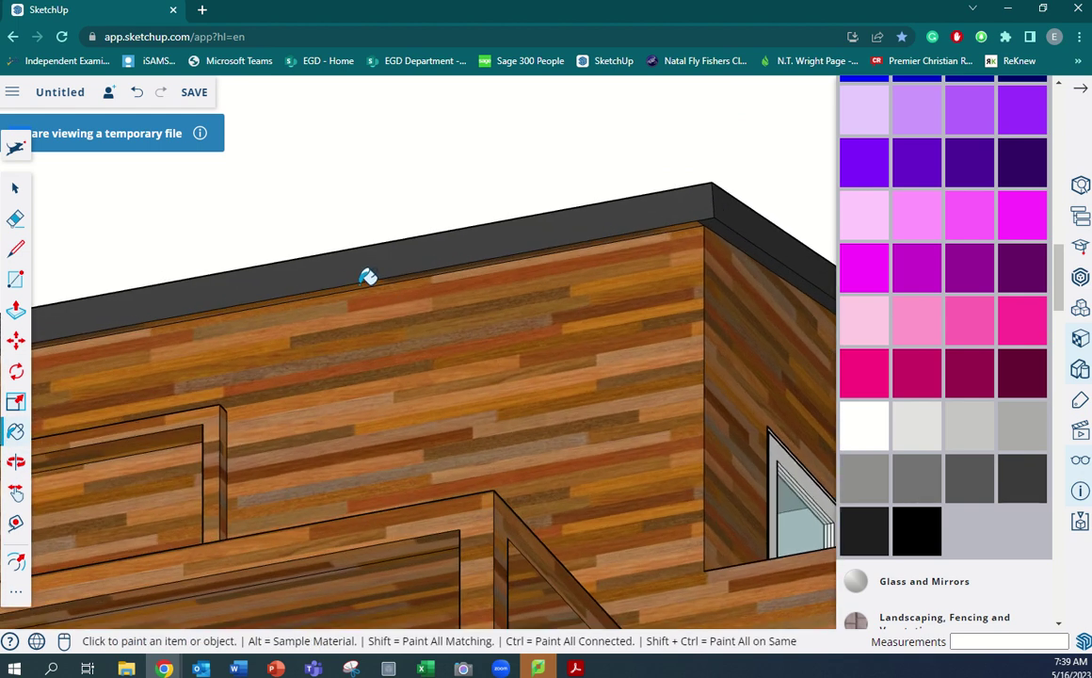
pyautogui.click(367, 276)
pyautogui.moveTo(365, 276)
pyautogui.mouseDown(button='middle')
pyautogui.moveTo(490, 311)
pyautogui.moveTo(232, 300)
pyautogui.moveTo(400, 325)
pyautogui.moveTo(446, 212)
pyautogui.moveTo(343, 98)
pyautogui.moveTo(366, 134)
pyautogui.moveTo(369, 109)
pyautogui.mouseUp(button='middle')
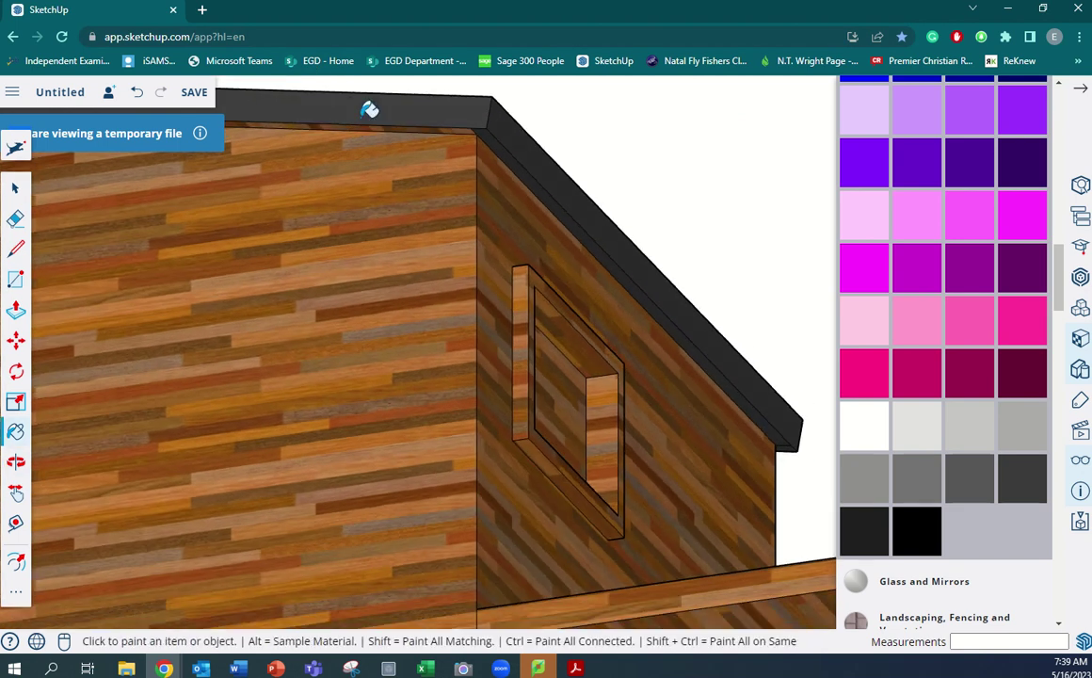
# Step: Paint the porch roof and balcony floor dark grey
pyautogui.scroll(-5, 422, 154)
pyautogui.moveTo(422, 153); pyautogui.dragTo(377, 287, button='middle')
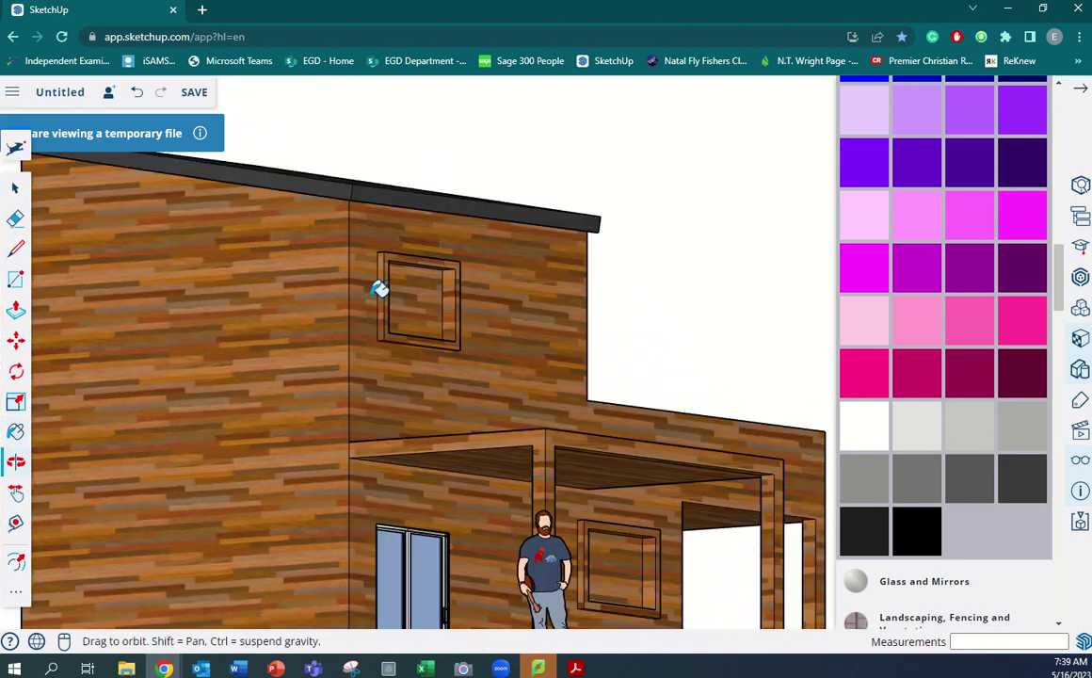
pyautogui.scroll(-4, 556, 358)
pyautogui.moveTo(557, 358); pyautogui.dragTo(415, 346, button='middle')
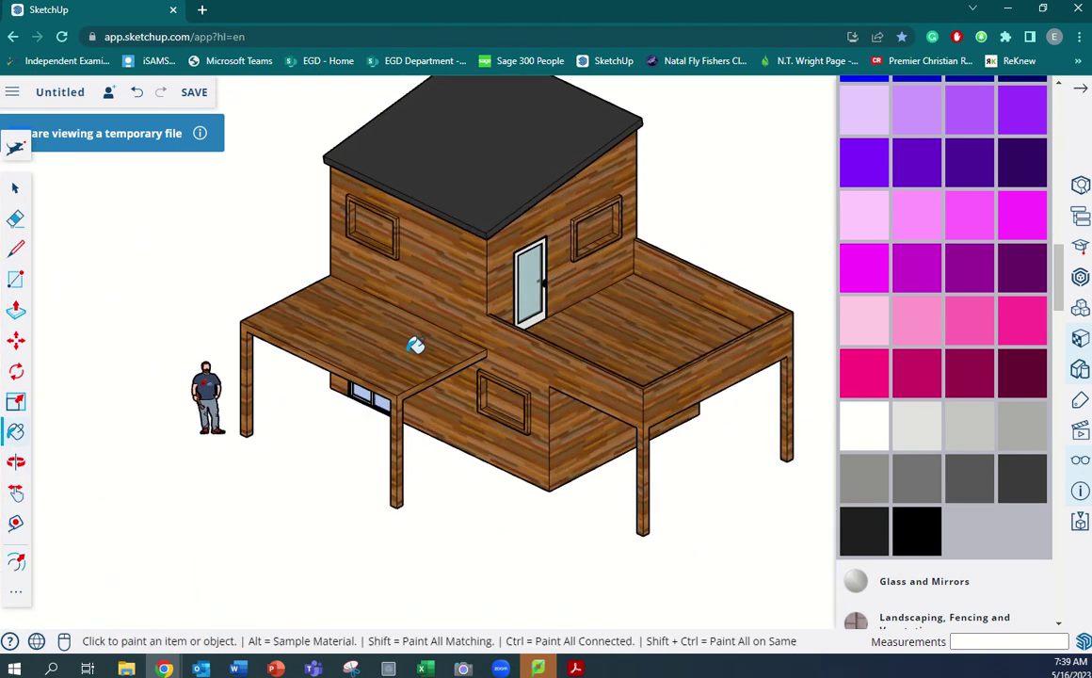
pyautogui.click(405, 341)
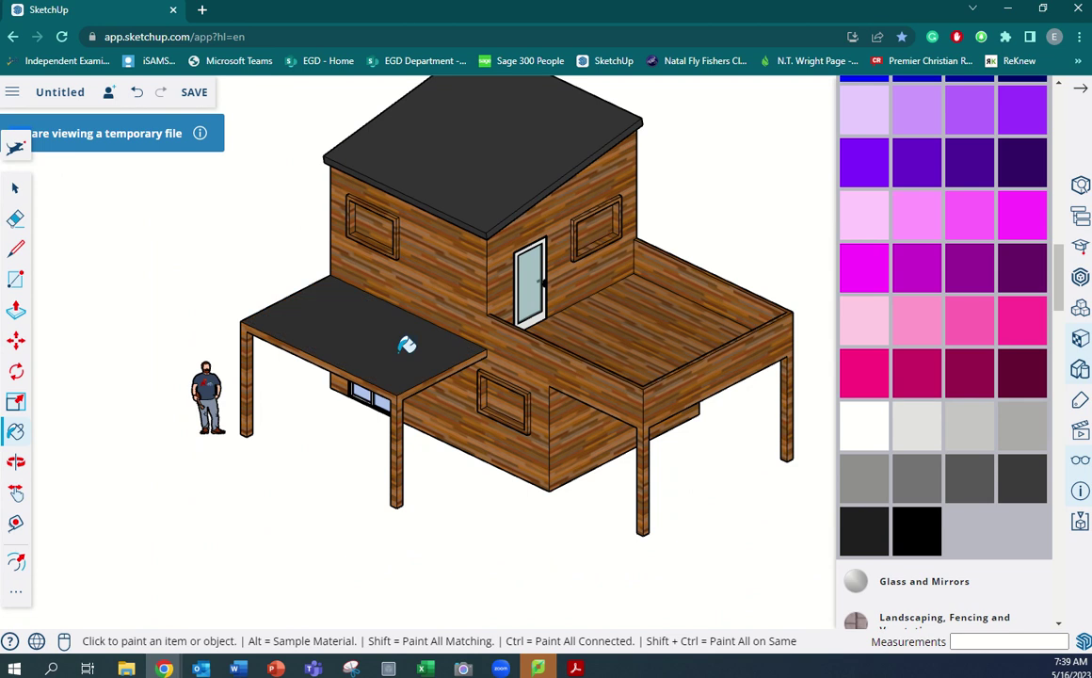
pyautogui.click(686, 311)
pyautogui.scroll(-3, 658, 361)
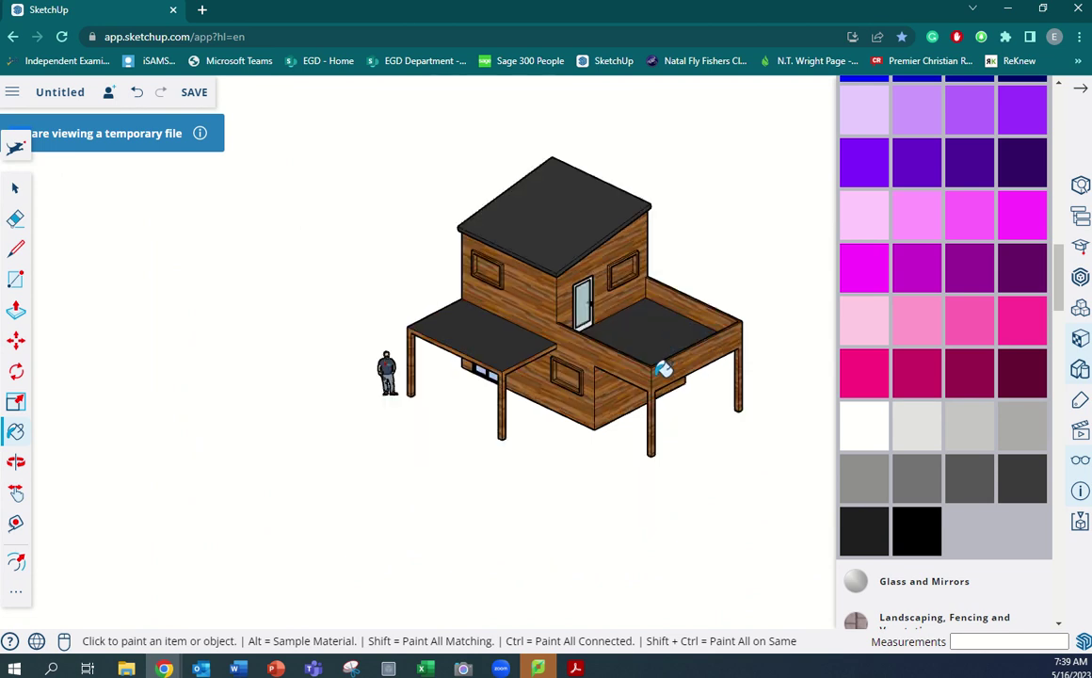
pyautogui.moveTo(658, 361)
pyautogui.mouseDown(button='middle')
pyautogui.moveTo(500, 365)
pyautogui.moveTo(467, 317)
pyautogui.moveTo(490, 254)
pyautogui.mouseUp(button='middle')
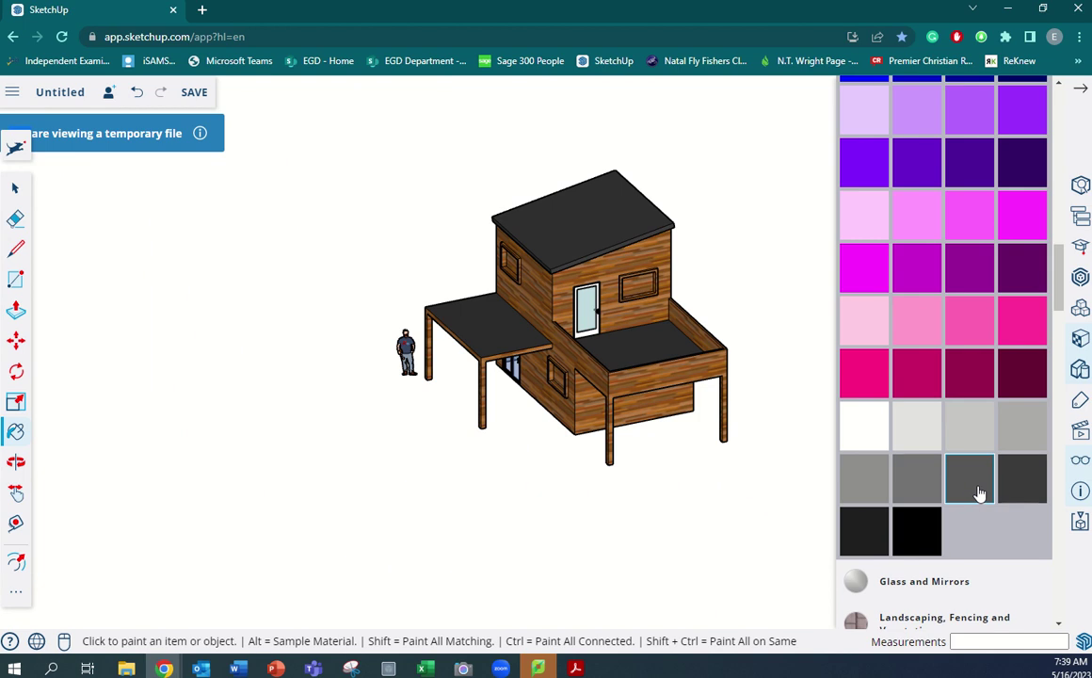
pyautogui.press('space')
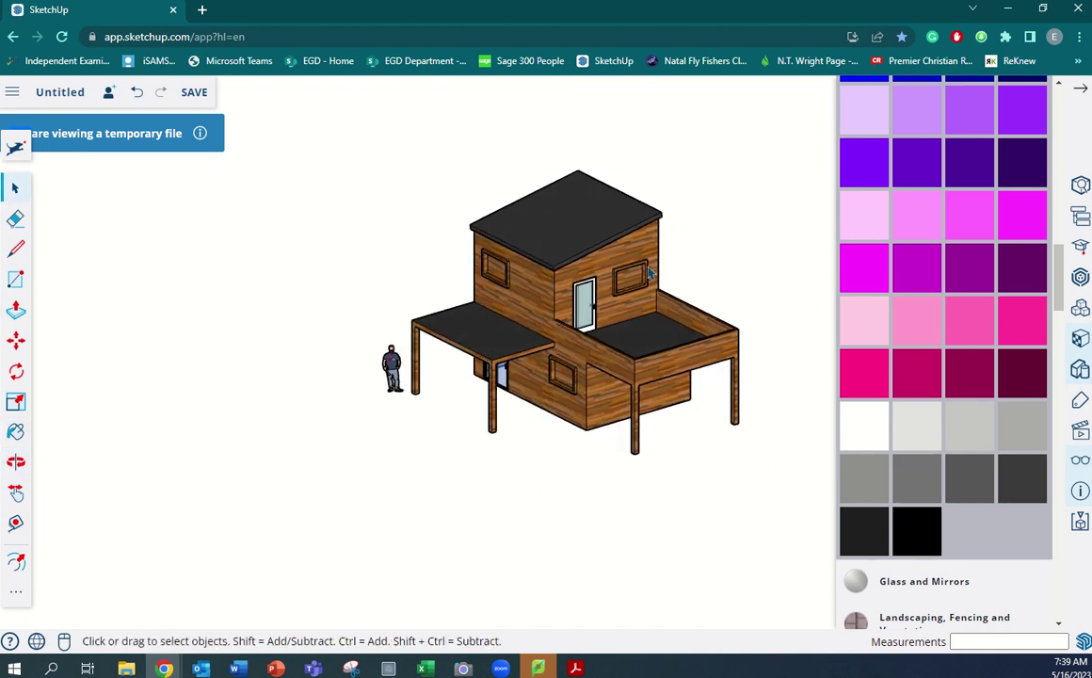
pyautogui.scroll(6, 649, 311)
pyautogui.scroll(2, 646, 272)
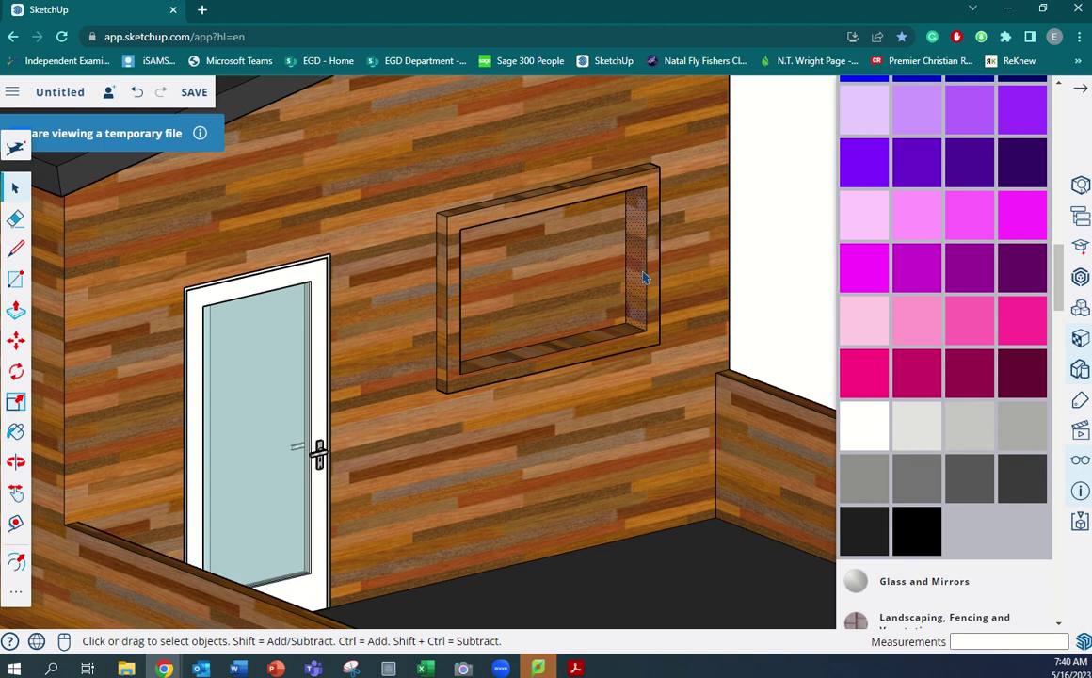
pyautogui.click(644, 276)
pyautogui.moveTo(621, 226); pyautogui.dragTo(130, 272, button='middle')
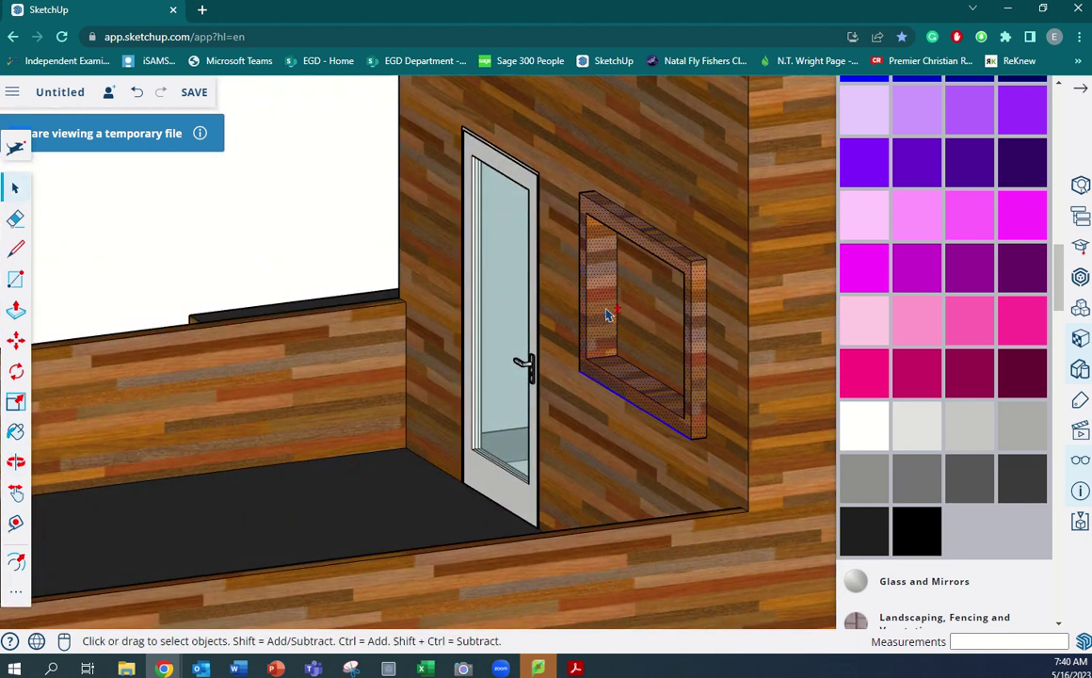
pyautogui.moveTo(607, 316); pyautogui.dragTo(510, 305, button='middle')
pyautogui.scroll(5, 555, 254)
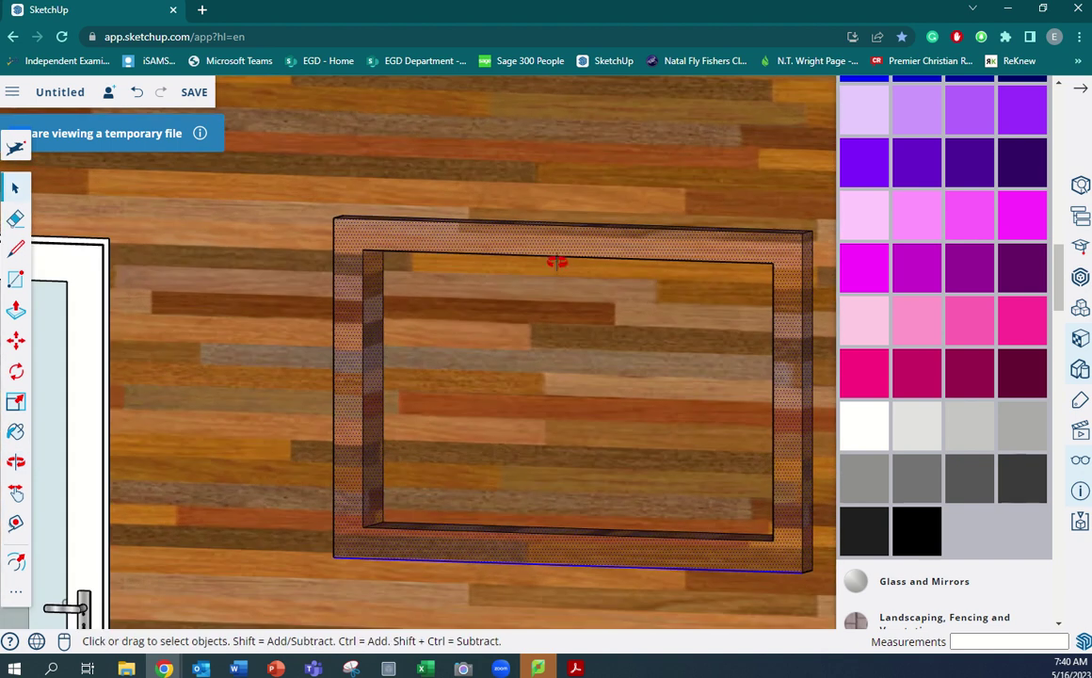
pyautogui.moveTo(556, 263); pyautogui.dragTo(578, 184, button='middle')
pyautogui.moveTo(658, 188); pyautogui.dragTo(653, 254, button='middle')
pyautogui.scroll(4, 718, 488)
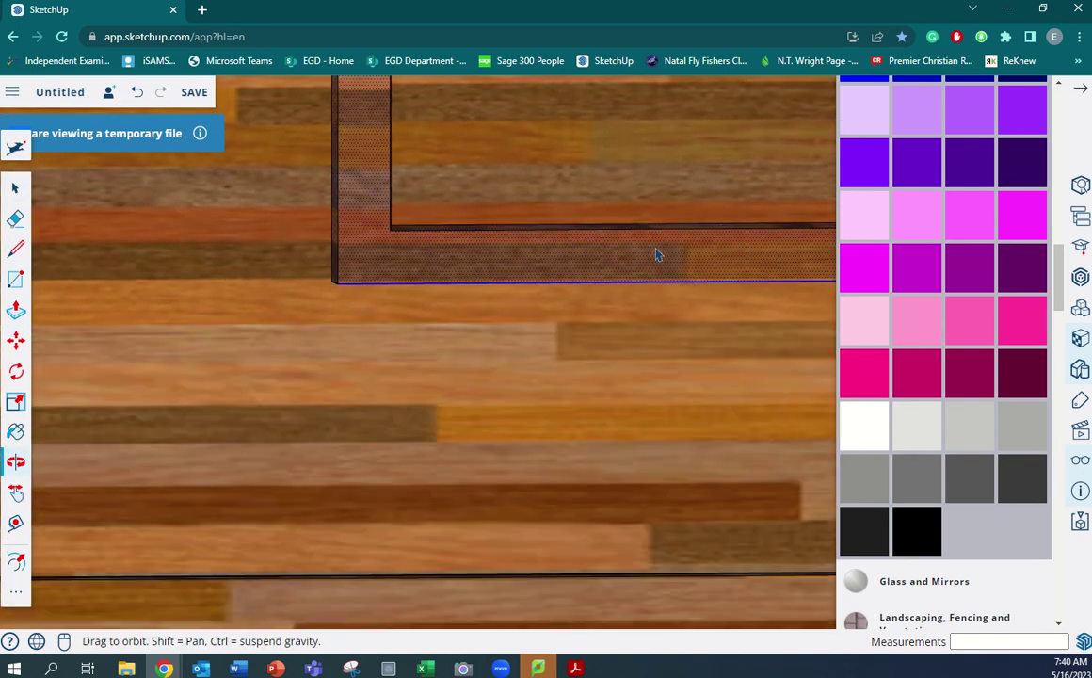
pyautogui.scroll(4, 310, 276)
pyautogui.moveTo(498, 327); pyautogui.dragTo(560, 322, button='middle')
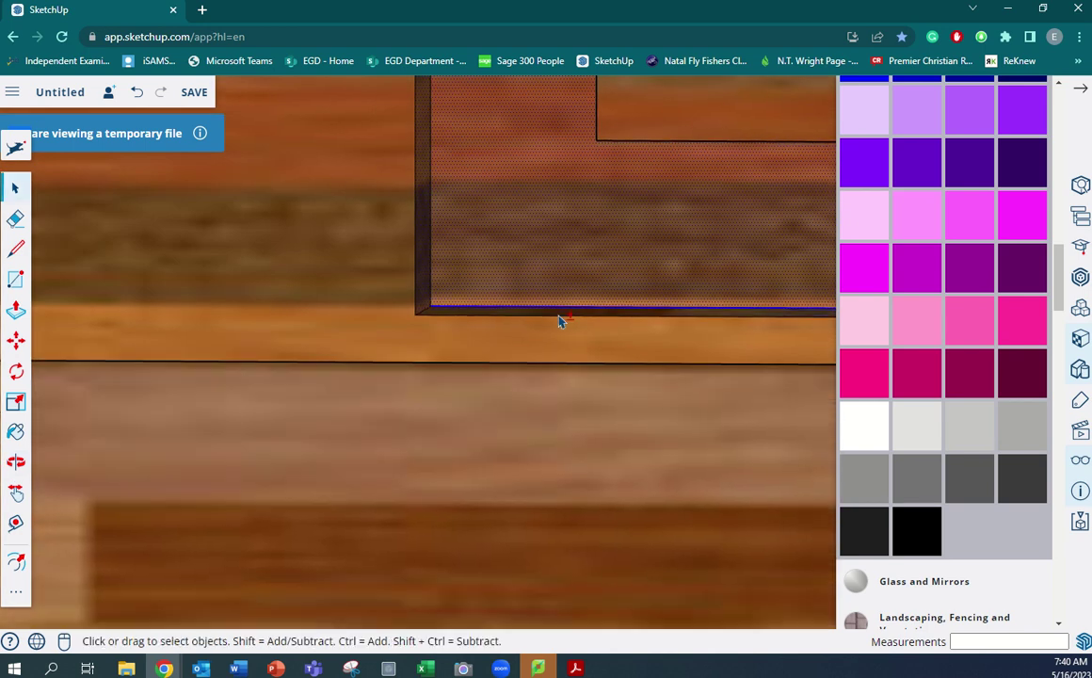
pyautogui.scroll(-2, 559, 324)
# Step: Pick the dark grey colour and paint the first window frame's front face
pyautogui.click(934, 443)
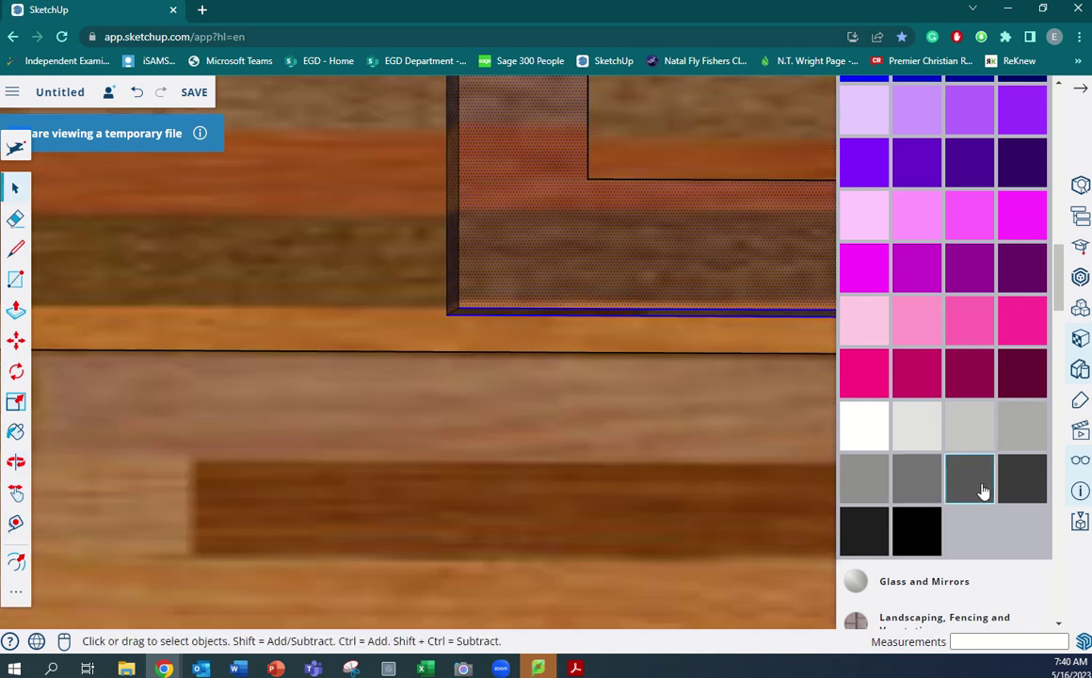
pyautogui.click(569, 253)
pyautogui.scroll(-8, 569, 254)
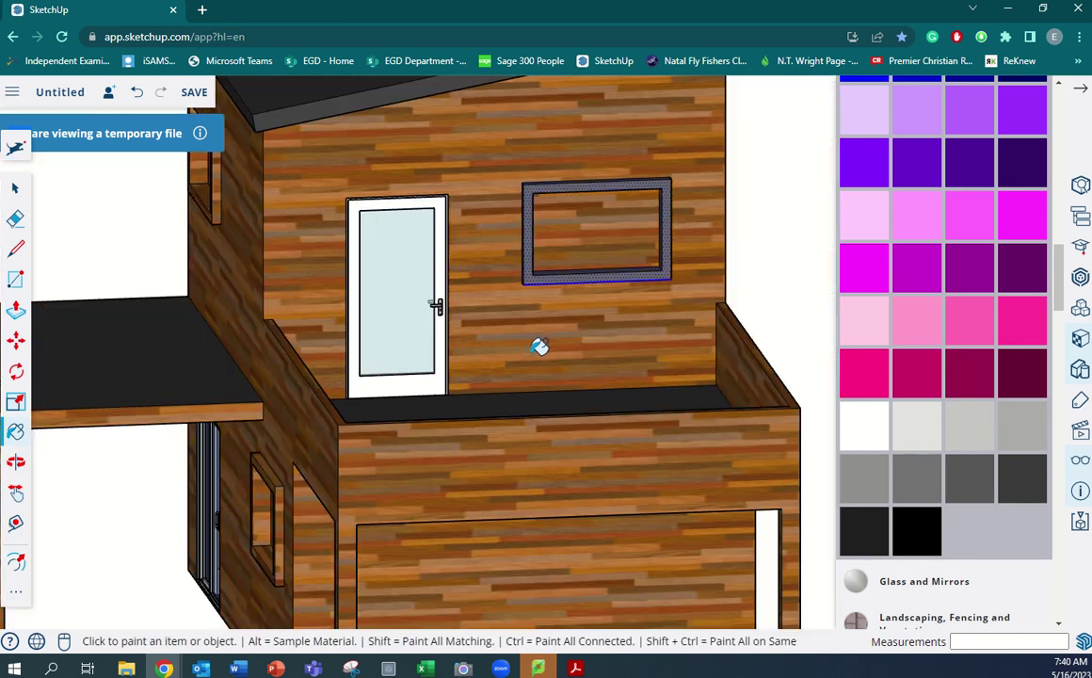
pyautogui.moveTo(538, 347)
pyautogui.mouseDown(button='middle')
pyautogui.moveTo(571, 345)
pyautogui.moveTo(559, 346)
pyautogui.mouseUp(button='middle')
pyautogui.press('space')
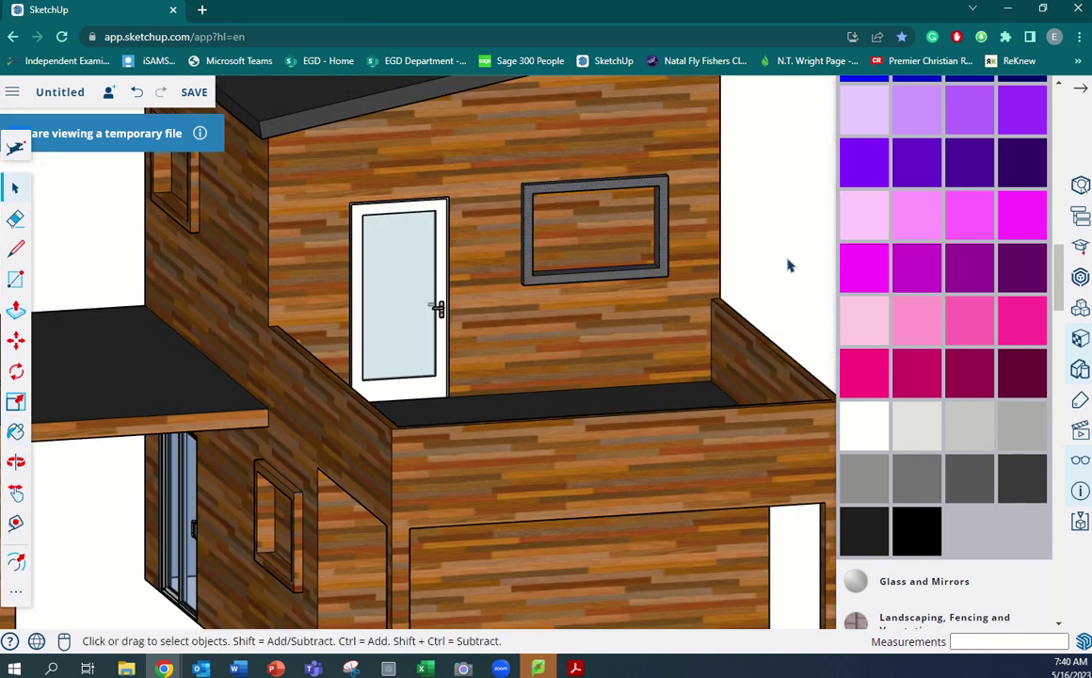
pyautogui.scroll(-5, 535, 284)
pyautogui.moveTo(535, 285); pyautogui.dragTo(493, 219, button='middle')
pyautogui.scroll(5, 478, 262)
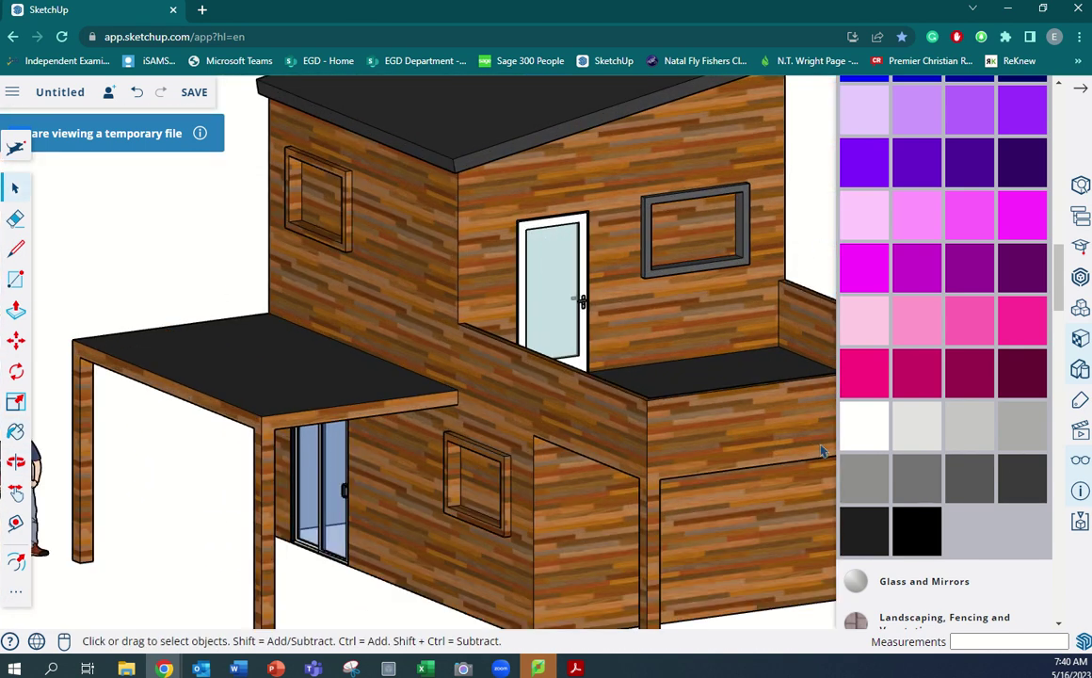
# Step: Paint the window frame's inner jambs, bottom sill, front face and outer sides dark grey
pyautogui.click(963, 489)
pyautogui.scroll(6, 226, 178)
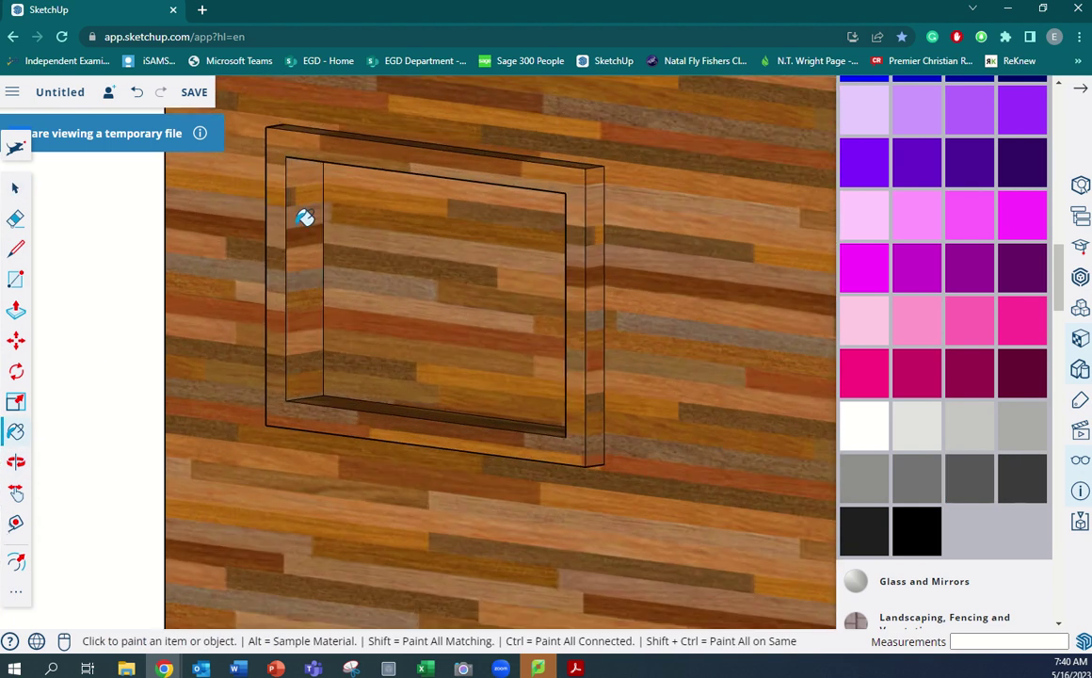
pyautogui.click(304, 218)
pyautogui.click(336, 153)
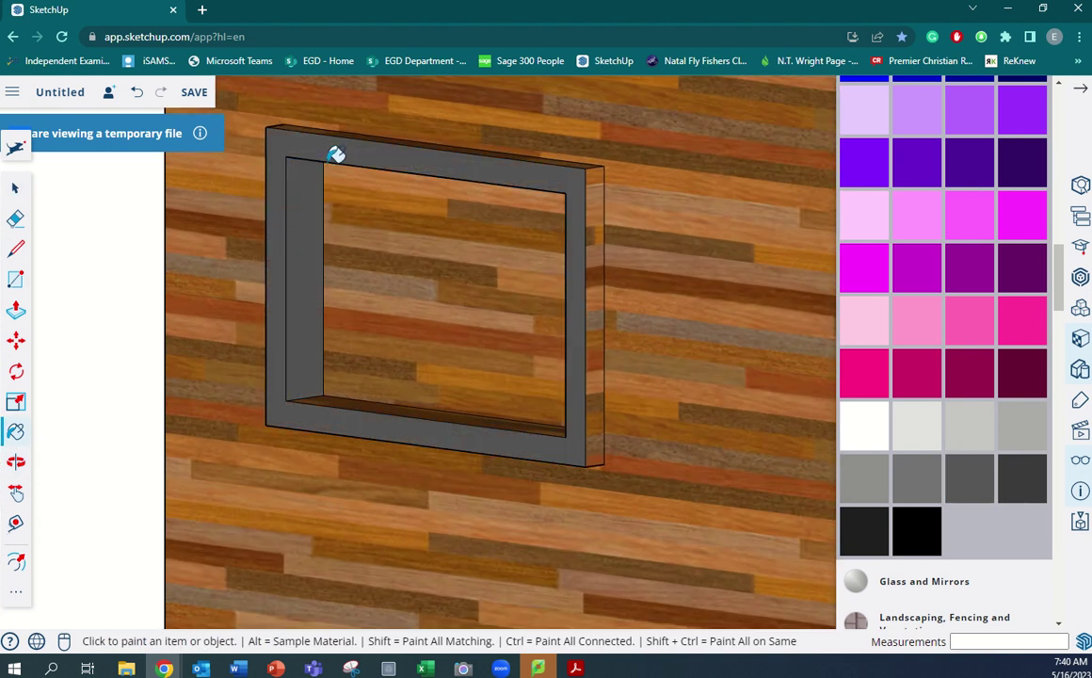
pyautogui.click(601, 253)
pyautogui.moveTo(602, 253); pyautogui.dragTo(435, 504, button='middle')
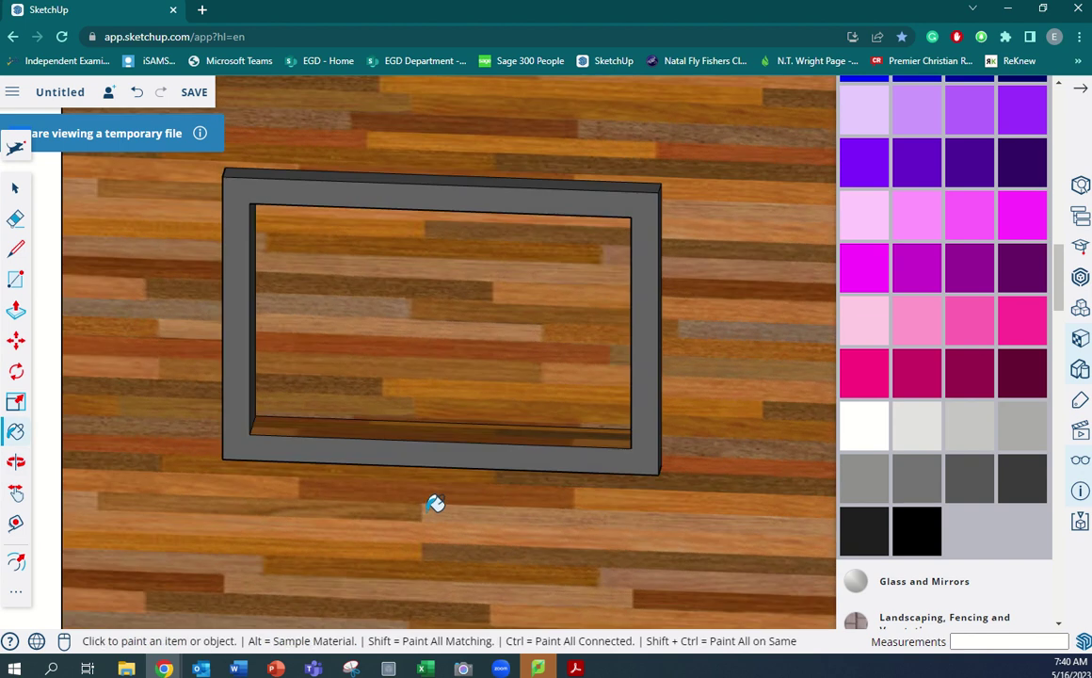
pyautogui.click(459, 430)
pyautogui.moveTo(409, 427)
pyautogui.mouseDown(button='middle')
pyautogui.moveTo(712, 410)
pyautogui.moveTo(619, 334)
pyautogui.mouseUp(button='middle')
pyautogui.click(610, 331)
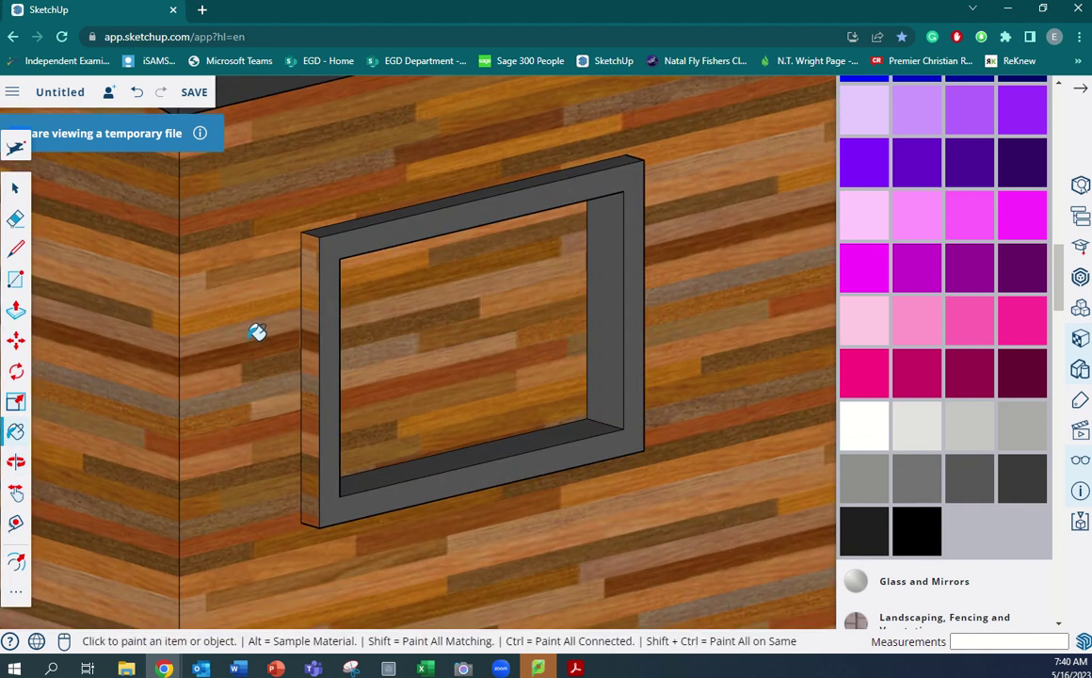
pyautogui.click(318, 326)
pyautogui.moveTo(361, 500); pyautogui.dragTo(570, 253, button='middle')
# Step: Paint the lower window frame's side, front and inner faces dark grey
pyautogui.scroll(-5, 570, 254)
pyautogui.moveTo(650, 256); pyautogui.dragTo(146, 442, button='middle')
pyautogui.scroll(-5, 210, 438)
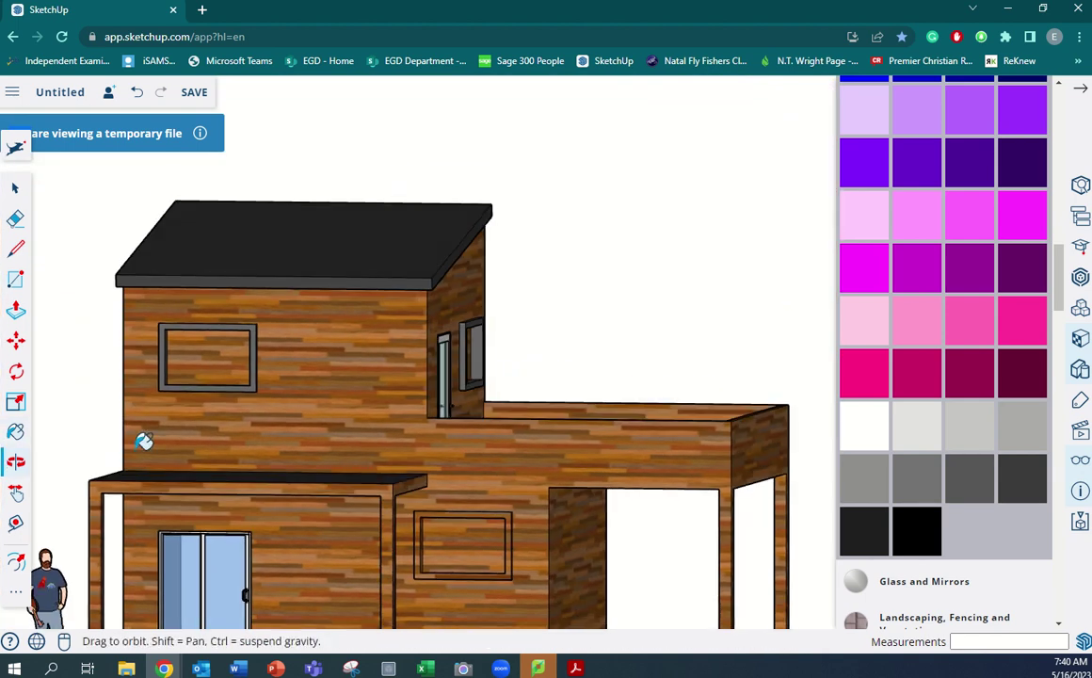
pyautogui.scroll(2, 354, 559)
pyautogui.moveTo(353, 559); pyautogui.dragTo(468, 529, button='middle')
pyautogui.scroll(5, 468, 529)
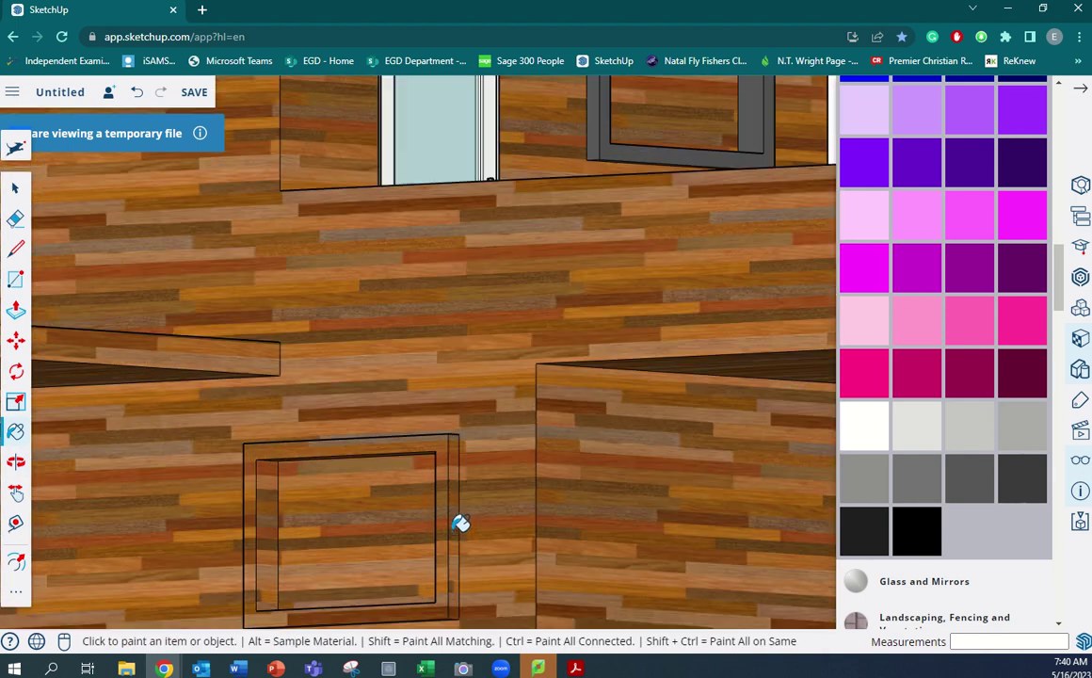
pyautogui.click(450, 514)
pyautogui.click(446, 425)
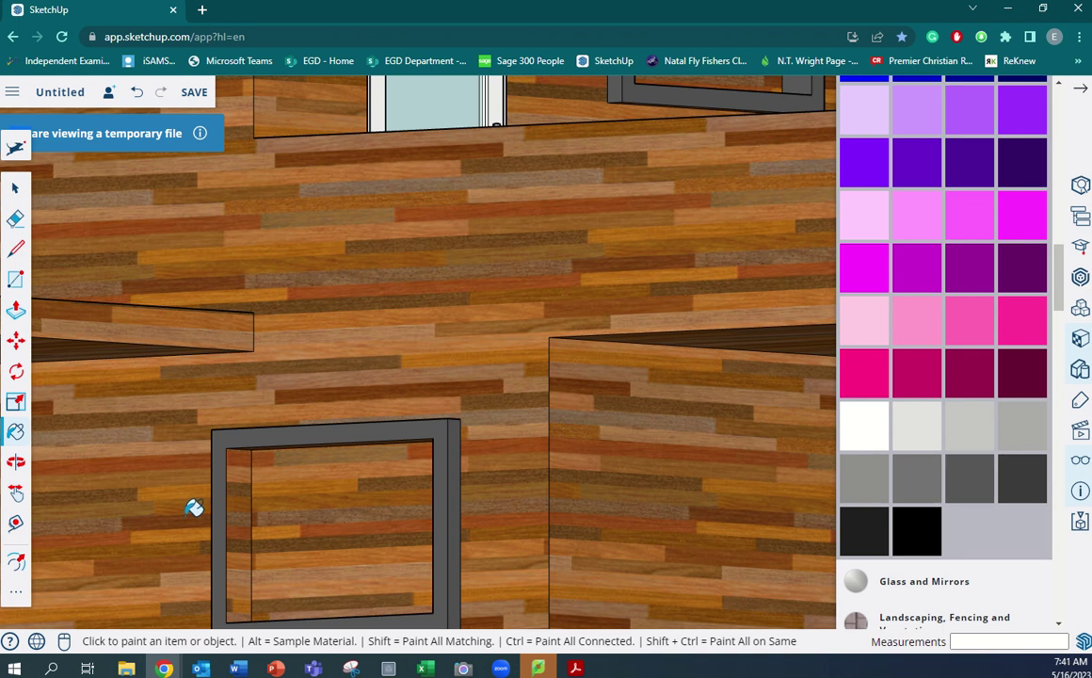
pyautogui.click(251, 484)
# Step: Orbit around the upper-storey window frame to check it, then bring the whole house into view
pyautogui.moveTo(286, 542); pyautogui.dragTo(270, 419, button='middle')
pyautogui.scroll(-4, 258, 464)
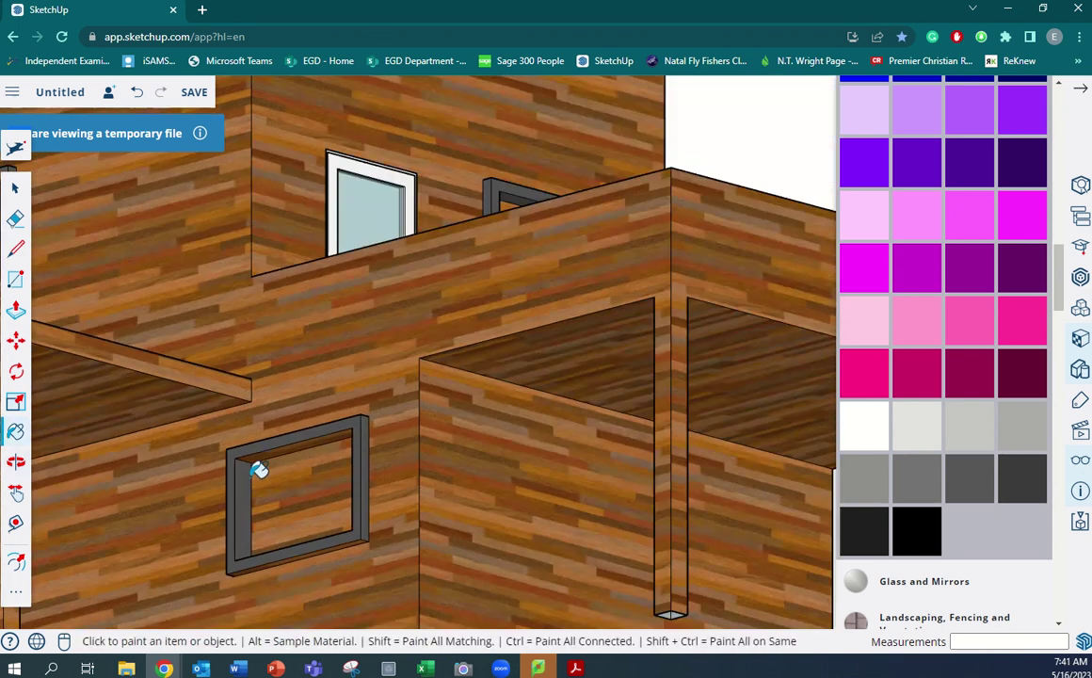
pyautogui.moveTo(258, 463); pyautogui.dragTo(285, 481, button='middle')
pyautogui.scroll(5, 269, 546)
pyautogui.moveTo(276, 549)
pyautogui.mouseDown(button='middle')
pyautogui.moveTo(310, 507)
pyautogui.moveTo(405, 324)
pyautogui.mouseUp(button='middle')
pyautogui.moveTo(292, 345)
pyautogui.mouseDown(button='middle')
pyautogui.moveTo(502, 419)
pyautogui.moveTo(652, 447)
pyautogui.moveTo(631, 442)
pyautogui.mouseUp(button='middle')
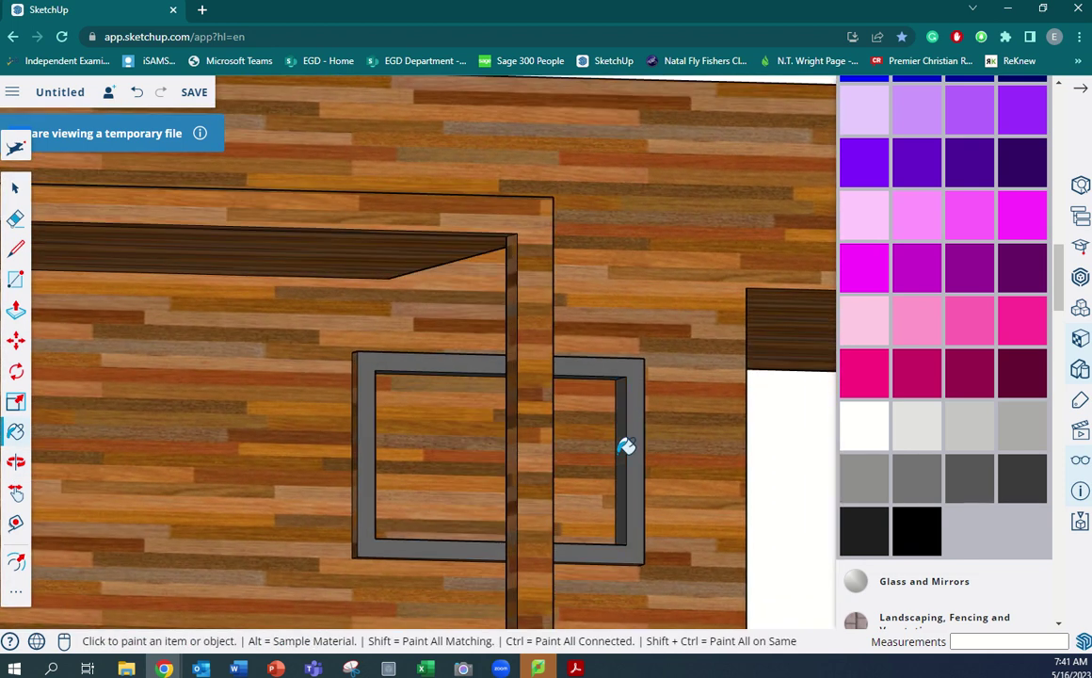
pyautogui.moveTo(301, 405)
pyautogui.mouseDown(button='middle')
pyautogui.moveTo(288, 407)
pyautogui.moveTo(381, 427)
pyautogui.moveTo(629, 359)
pyautogui.moveTo(468, 517)
pyautogui.moveTo(576, 429)
pyautogui.mouseUp(button='middle')
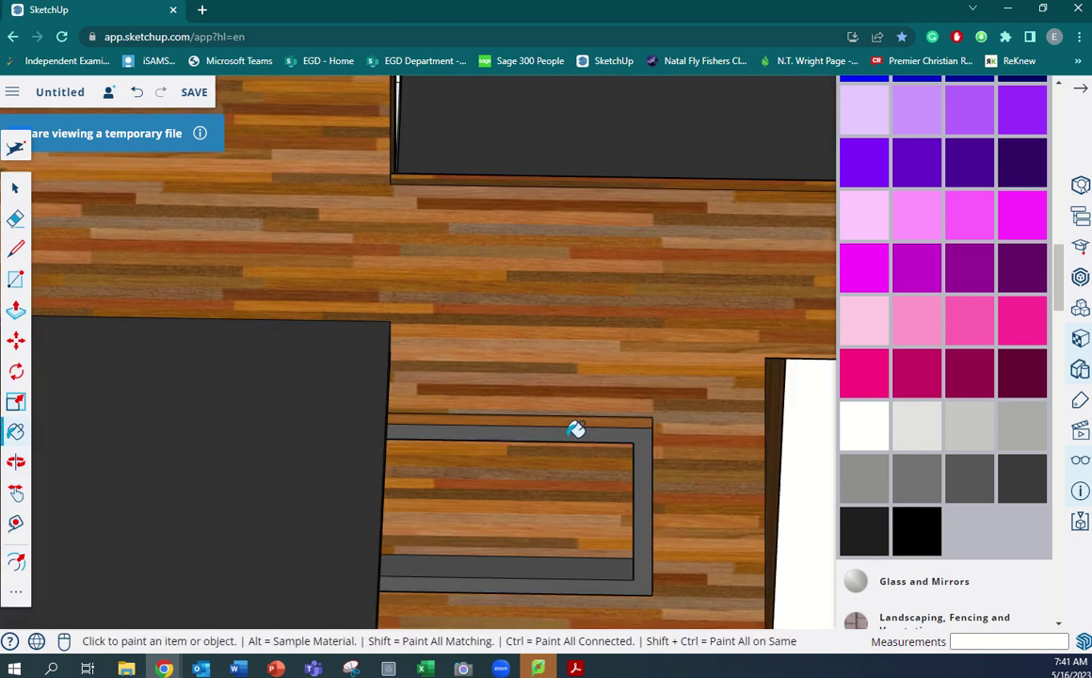
pyautogui.moveTo(612, 534); pyautogui.dragTo(633, 341, button='middle')
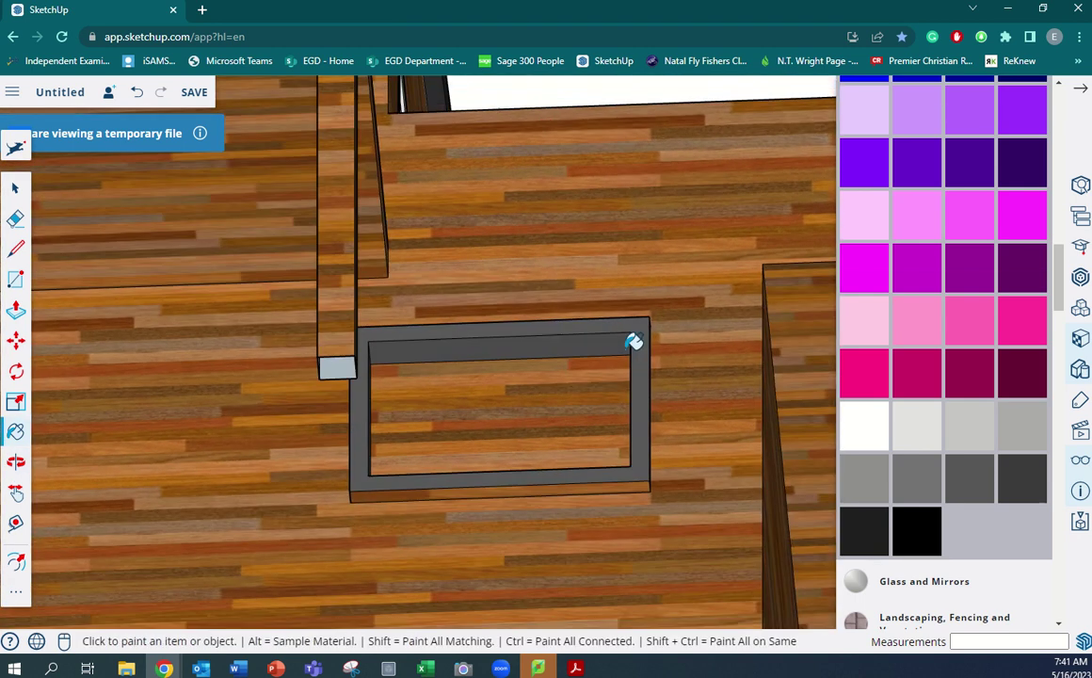
pyautogui.scroll(-10, 621, 480)
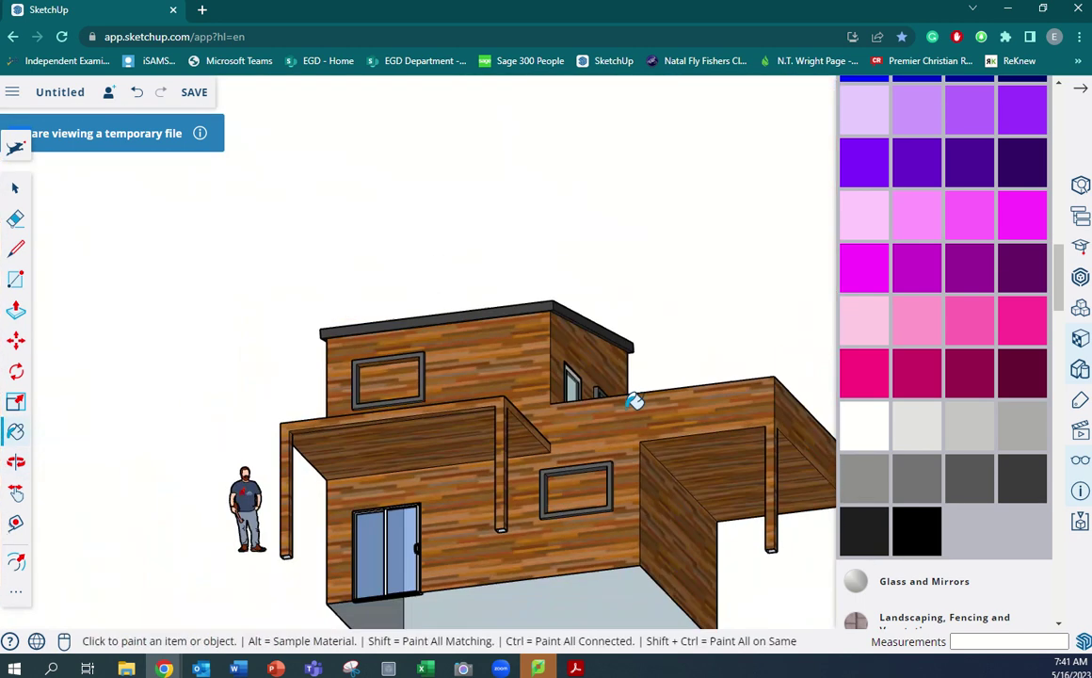
pyautogui.moveTo(634, 397)
pyautogui.mouseDown(button='middle')
pyautogui.moveTo(536, 495)
pyautogui.moveTo(485, 574)
pyautogui.mouseUp(button='middle')
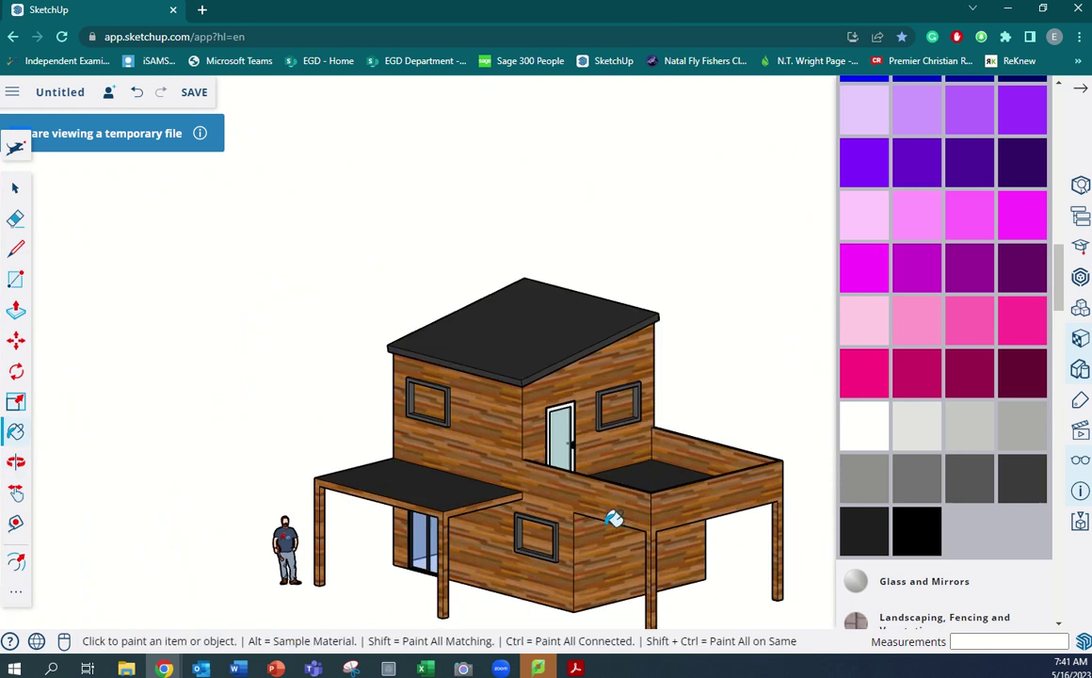
# Step: Collapse the Colors category and show the Glass and Mirrors materials
pyautogui.keyDown('shift'); pyautogui.moveTo(613, 519); pyautogui.dragTo(526, 448, button='middle'); pyautogui.keyUp('shift')
pyautogui.scroll(5, 1024, 172)
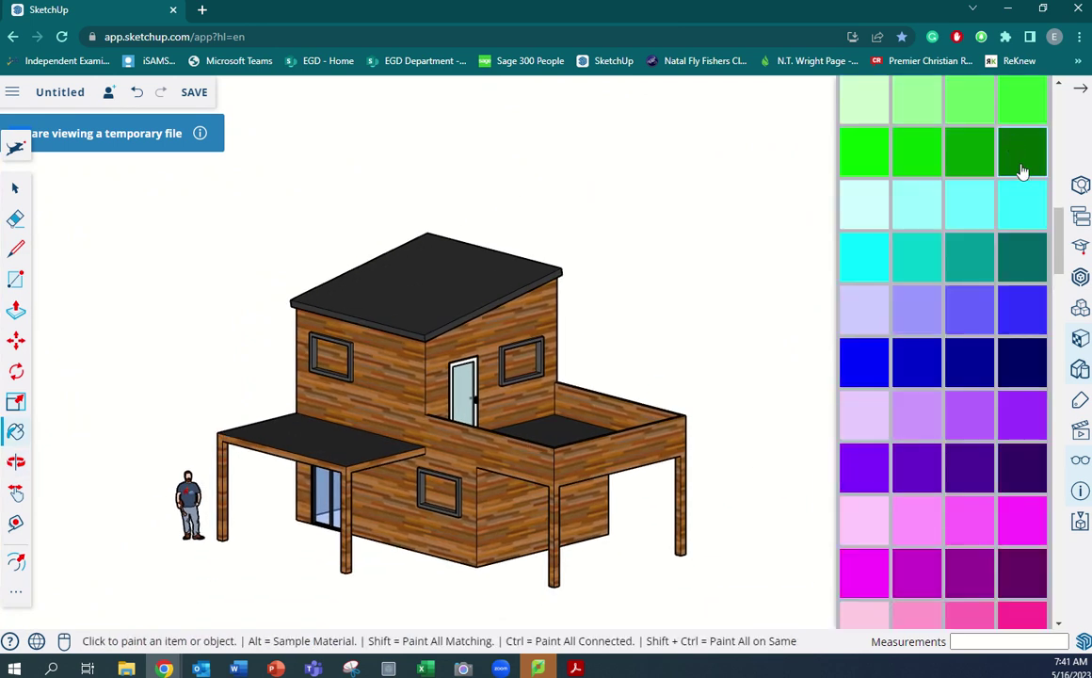
pyautogui.scroll(8, 1023, 172)
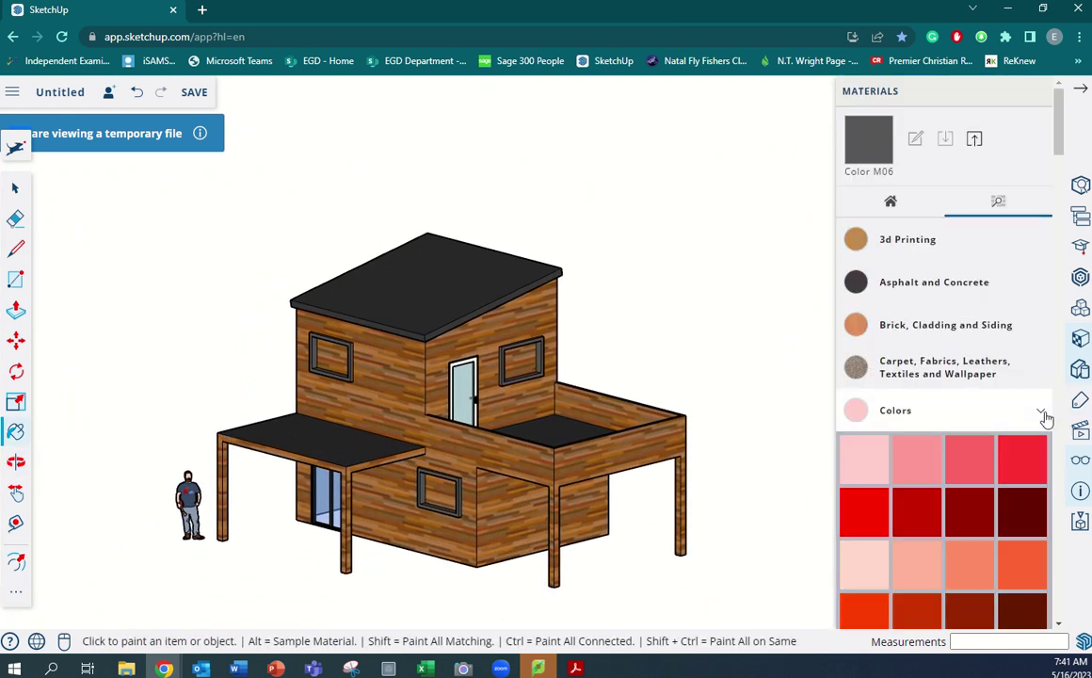
pyautogui.click(1043, 417)
pyautogui.scroll(-5, 1003, 387)
pyautogui.scroll(3, 994, 367)
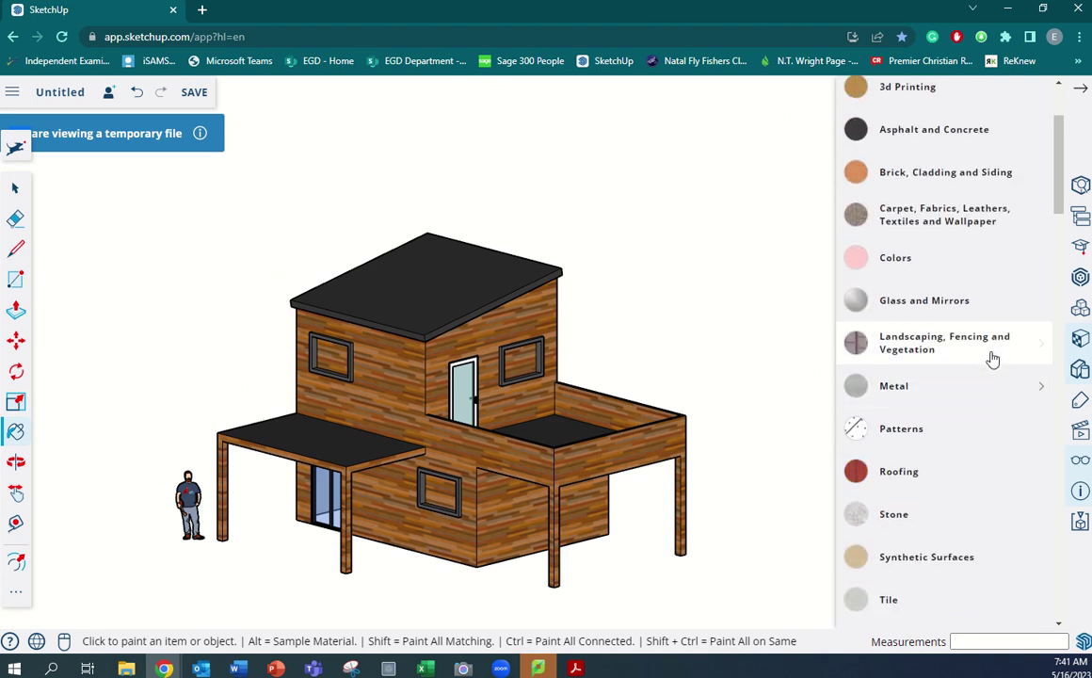
pyautogui.click(982, 312)
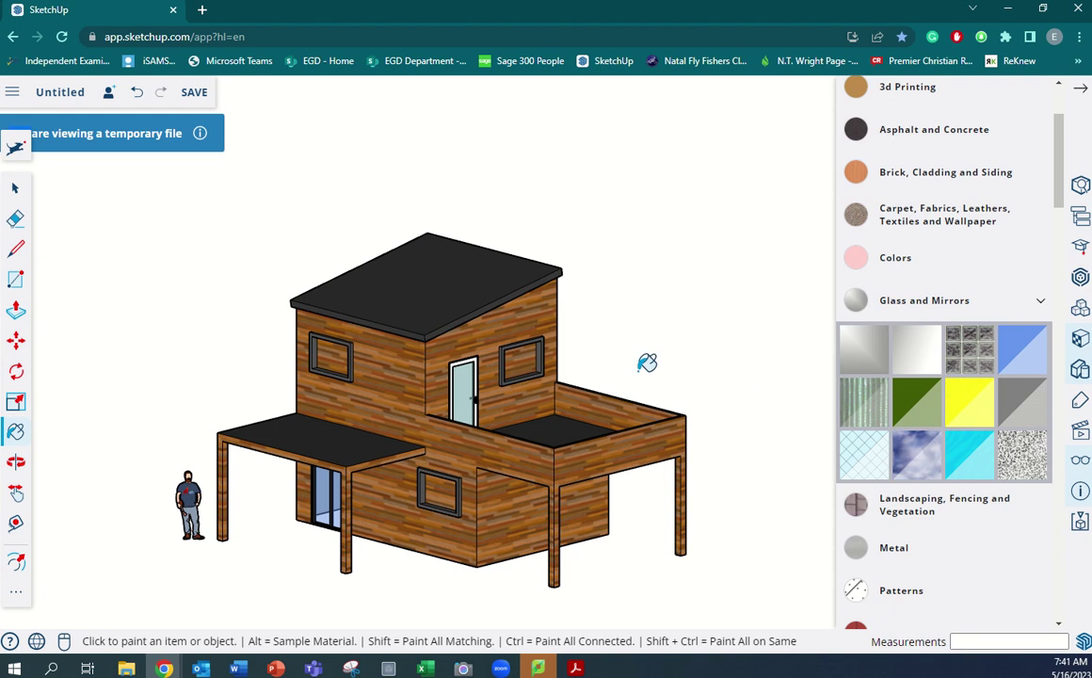
# Step: Fill the upper and left upper window panes with Translucent Glass Sky Reflection
pyautogui.scroll(3, 523, 376)
pyautogui.click(532, 339)
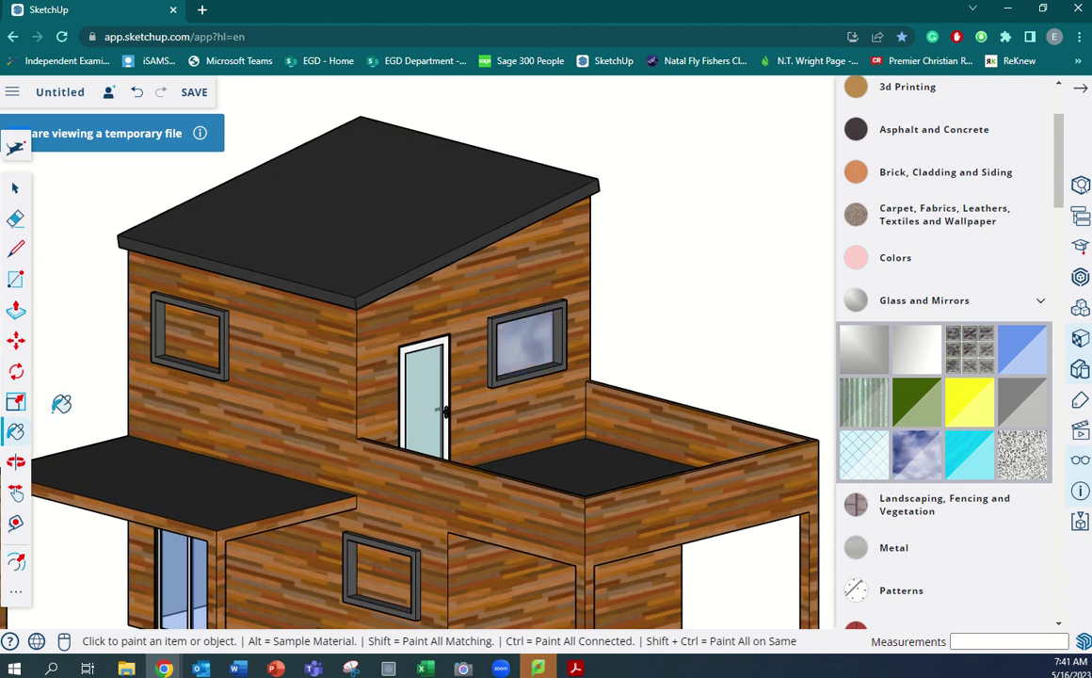
pyautogui.click(209, 323)
pyautogui.scroll(-5, 410, 533)
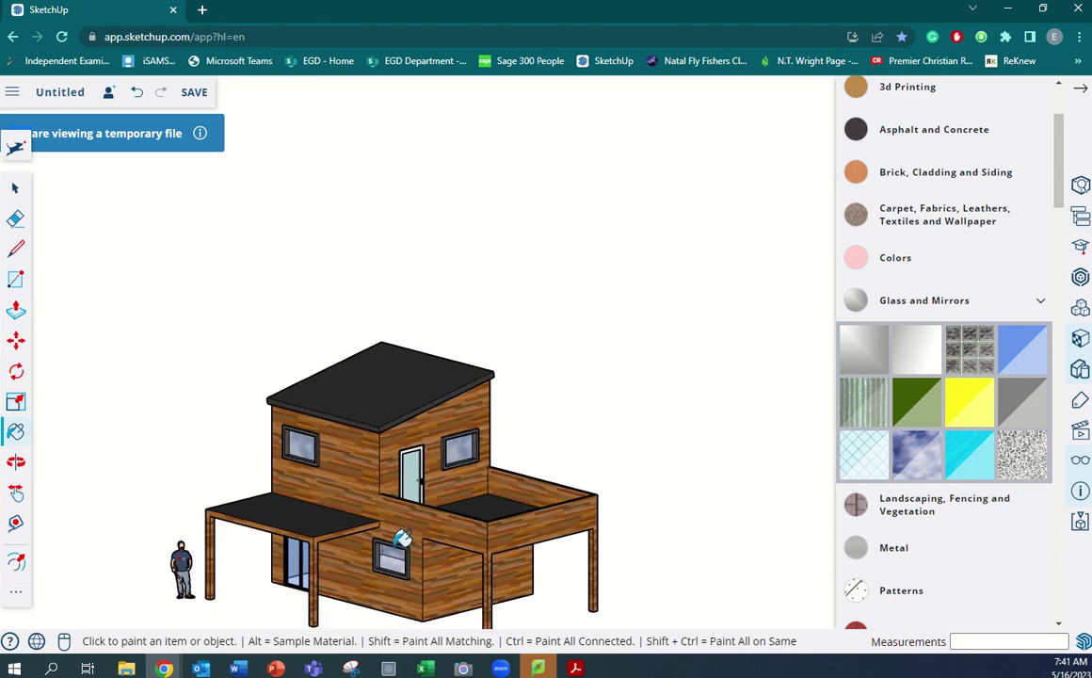
pyautogui.moveTo(390, 541); pyautogui.dragTo(469, 510, button='middle')
pyautogui.scroll(10, 469, 511)
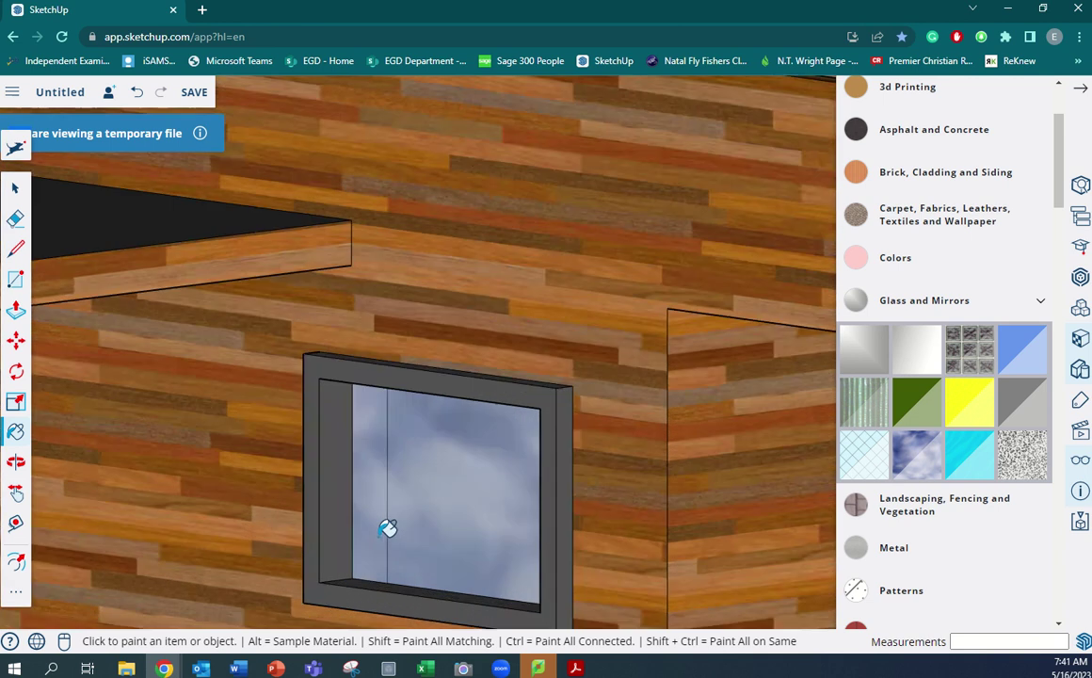
# Step: Orbit and zoom around the house to inspect the glazed windows
pyautogui.moveTo(386, 522)
pyautogui.mouseDown(button='middle')
pyautogui.moveTo(483, 572)
pyautogui.moveTo(451, 555)
pyautogui.moveTo(472, 537)
pyautogui.mouseUp(button='middle')
pyautogui.scroll(-5, 483, 572)
pyautogui.scroll(-10, 472, 537)
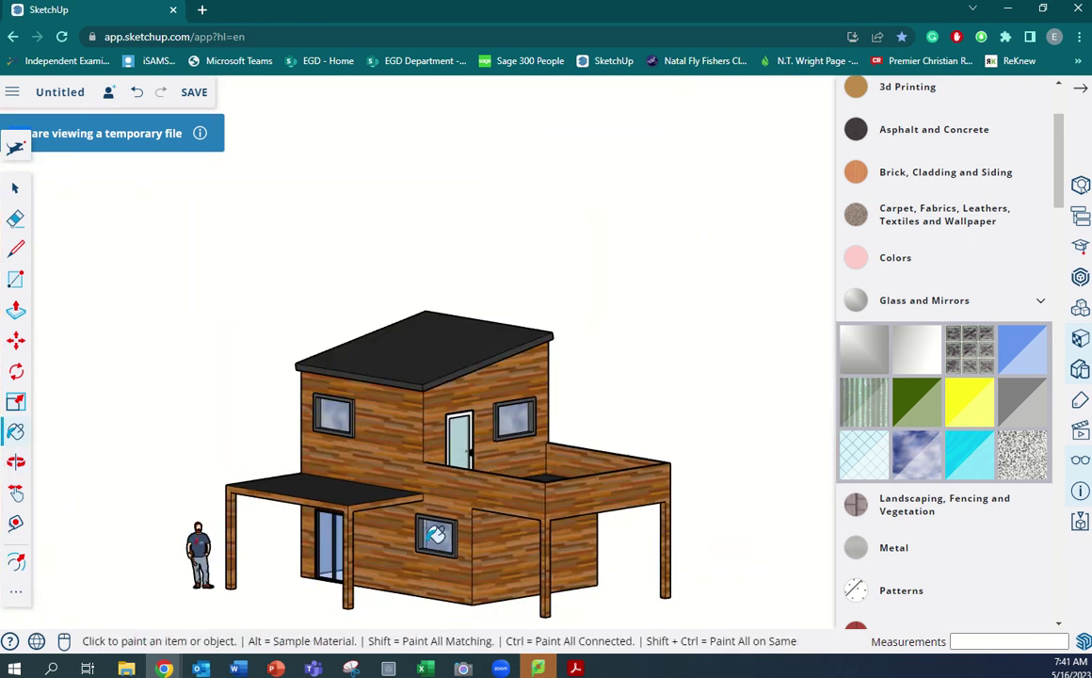
pyautogui.scroll(5, 457, 549)
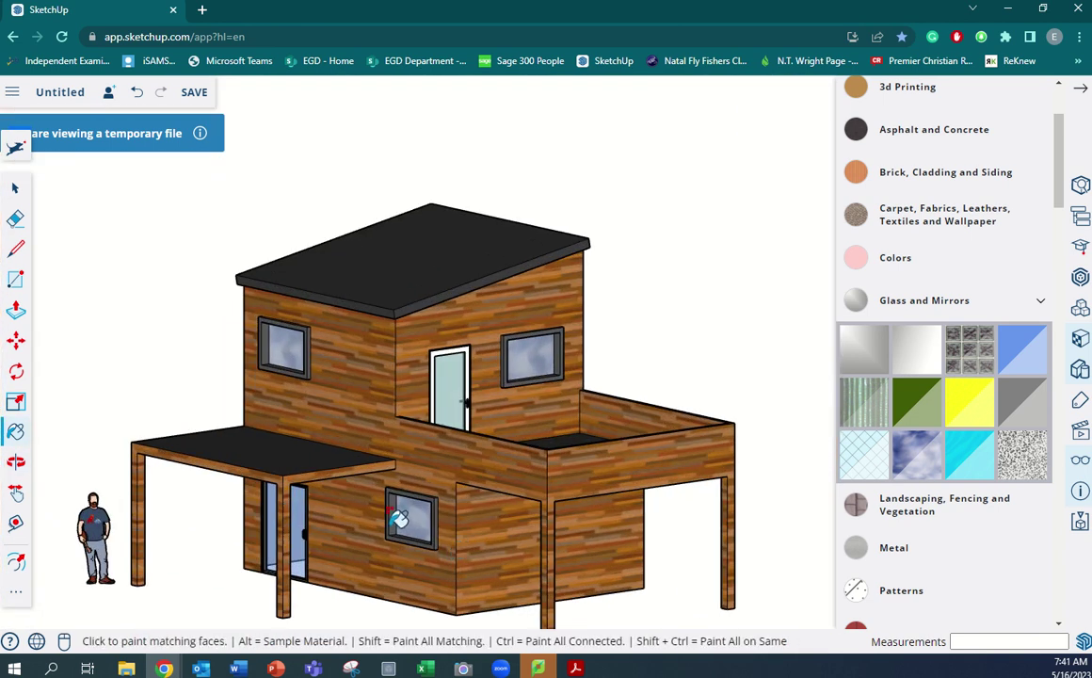
pyautogui.scroll(3, 415, 499)
pyautogui.moveTo(579, 410); pyautogui.dragTo(526, 438, button='middle')
pyautogui.scroll(-3, 517, 434)
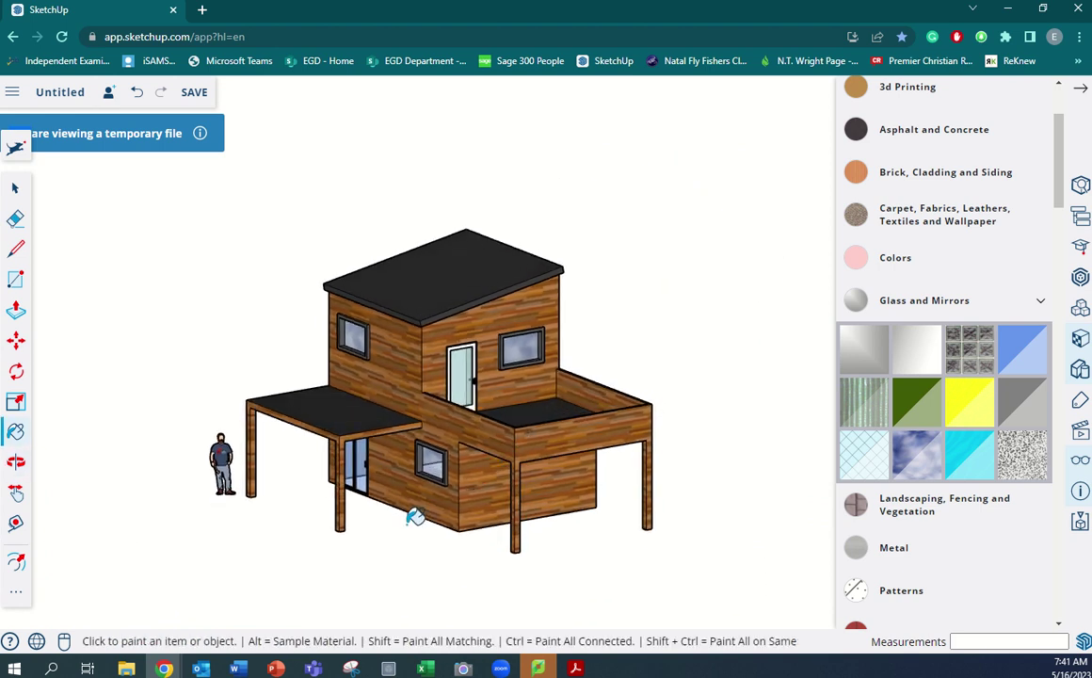
pyautogui.moveTo(414, 517); pyautogui.dragTo(593, 372, button='middle')
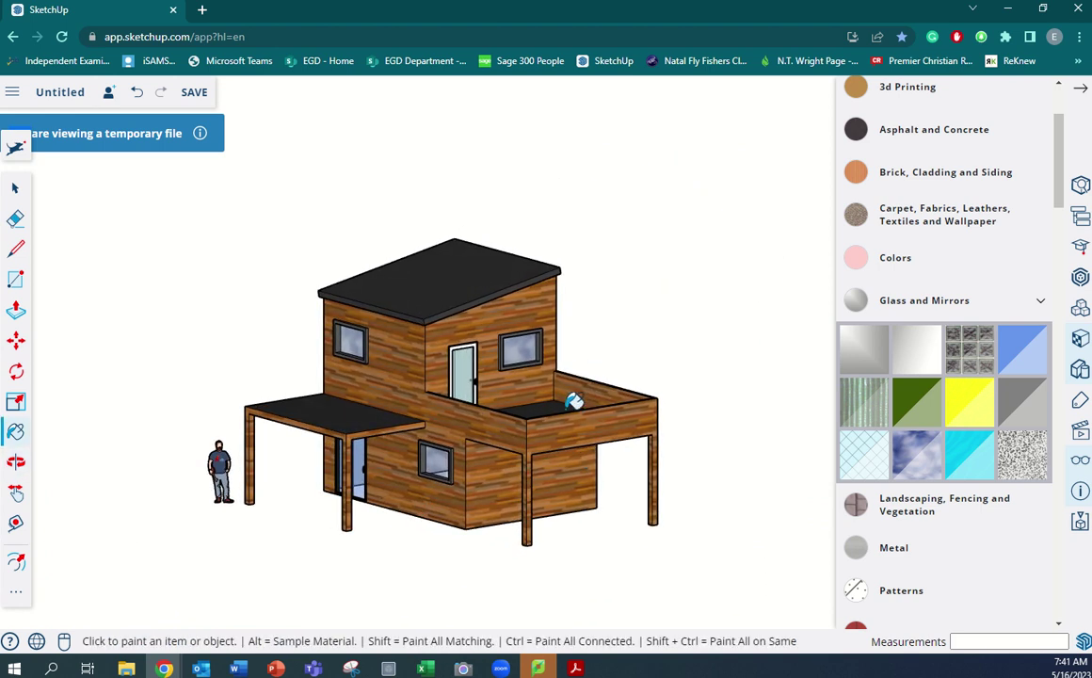
# Step: Open the Components panel above Materials, listing the door and human figure
pyautogui.click(1081, 309)
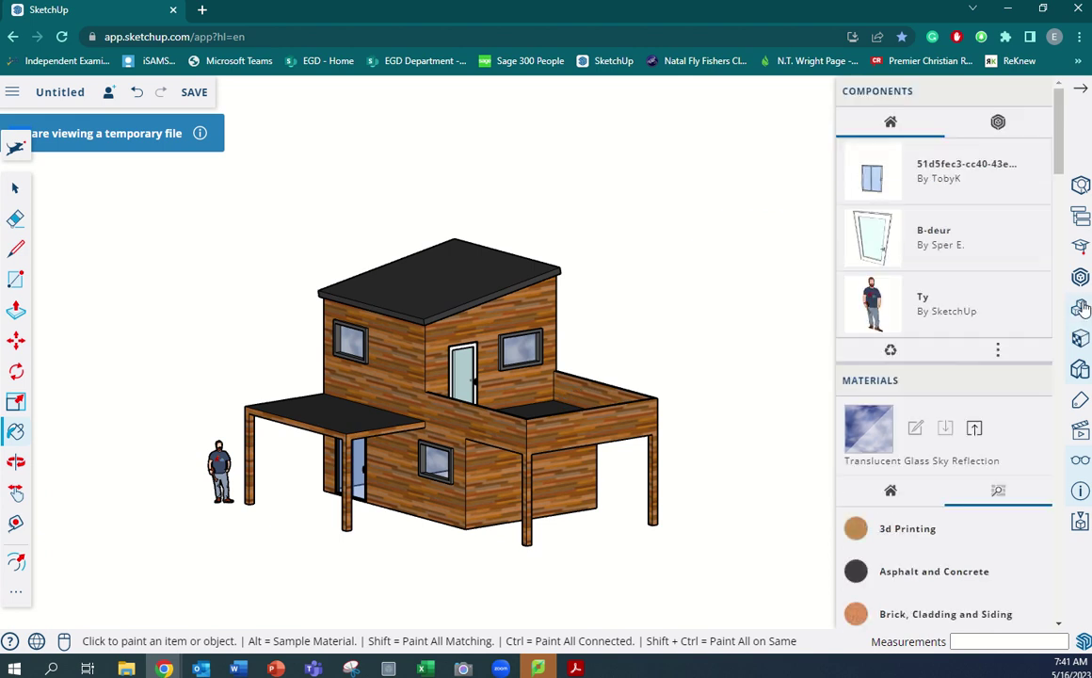